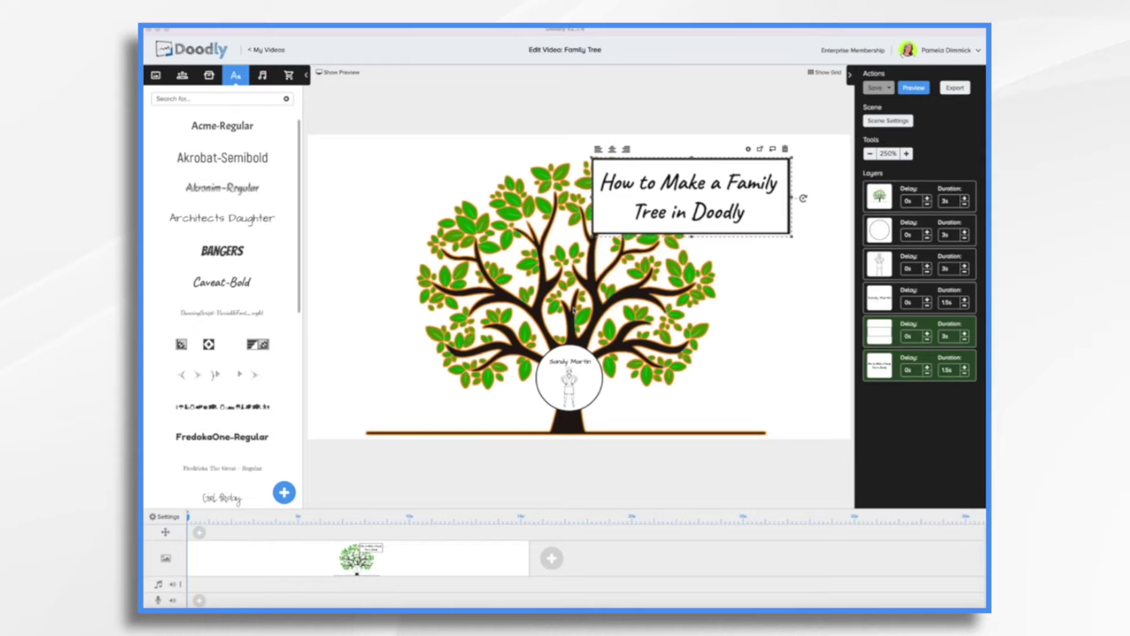
Raise the tree image on the canvas, enlarge it from its top handle, and select the title text
click(546, 286)
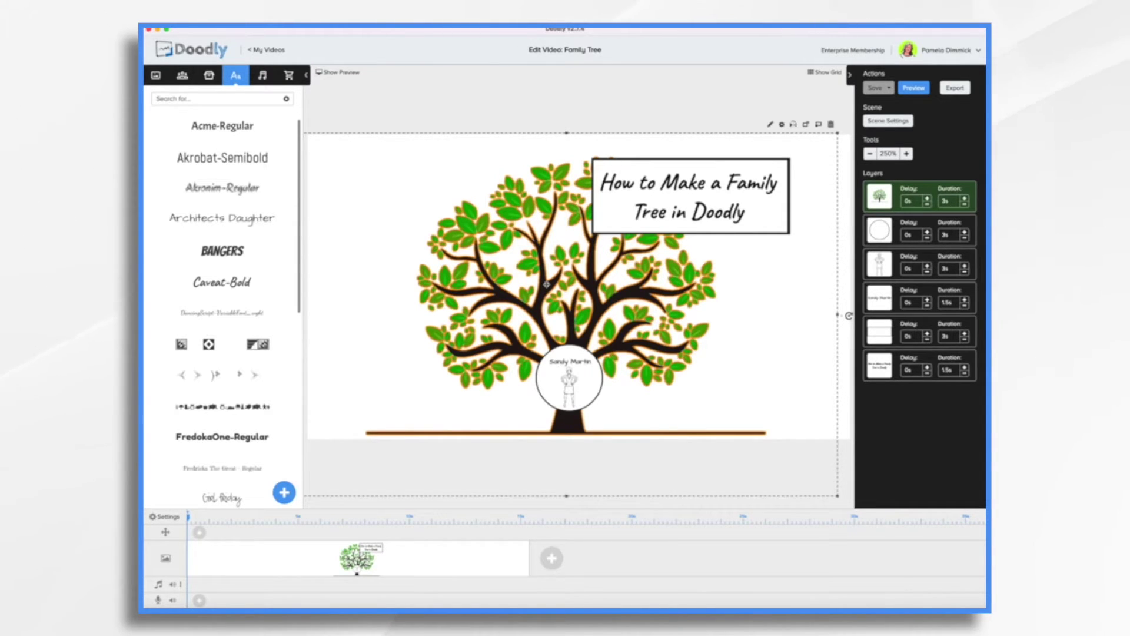
mouse_move(547, 285)
mouse_down()
mouse_move(539, 171)
mouse_move(543, 295)
mouse_up()
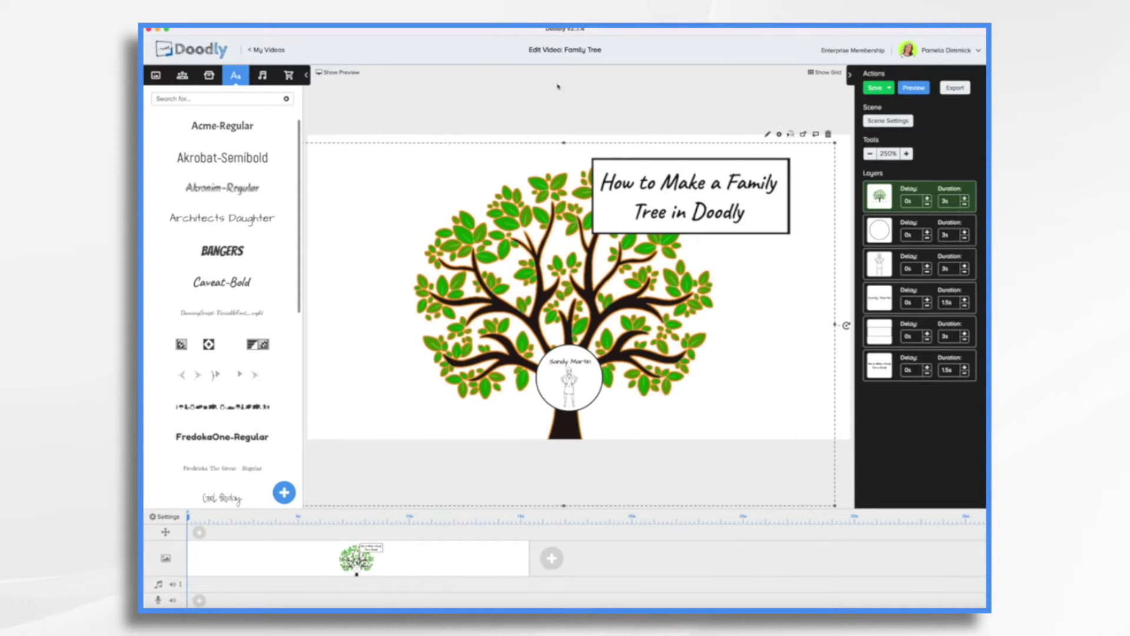
drag(564, 145, 564, 130)
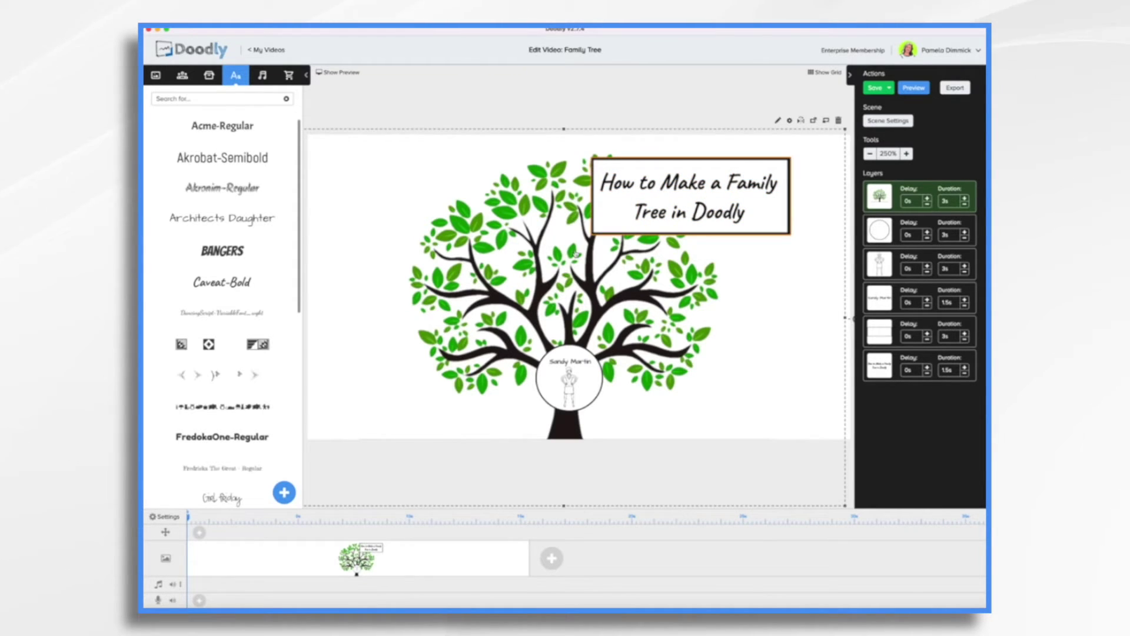
mouse_move(671, 183)
mouse_down()
mouse_move(775, 320)
mouse_move(747, 330)
mouse_move(703, 194)
mouse_move(679, 186)
mouse_up()
Replace the long title text with the family surname followed by 'Family Tree'
double_click(679, 186)
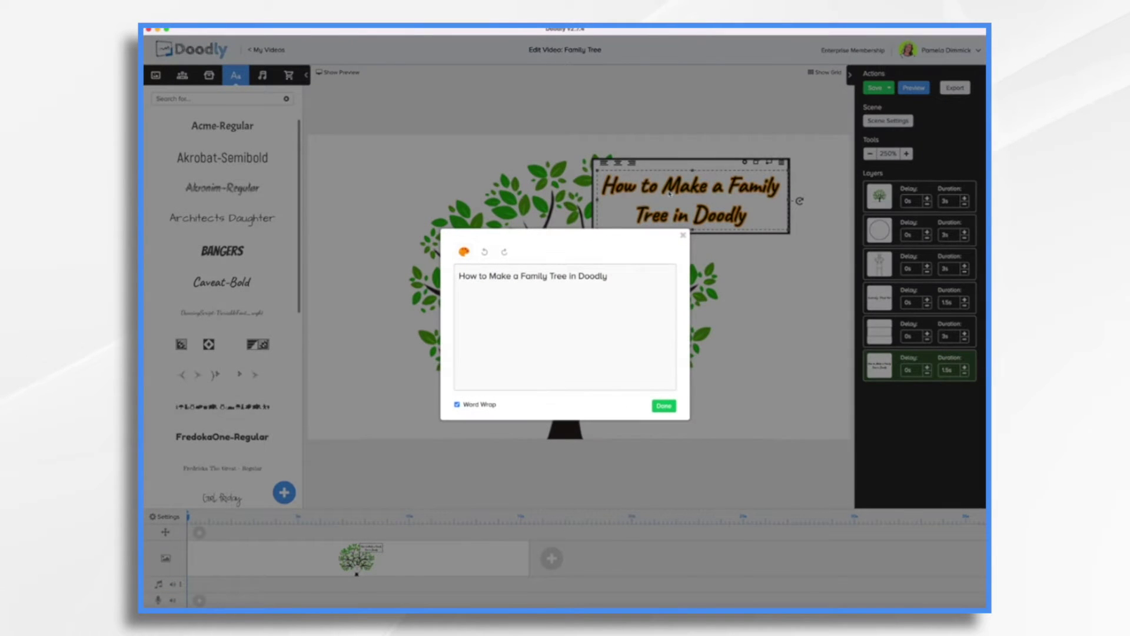
key(super+a)
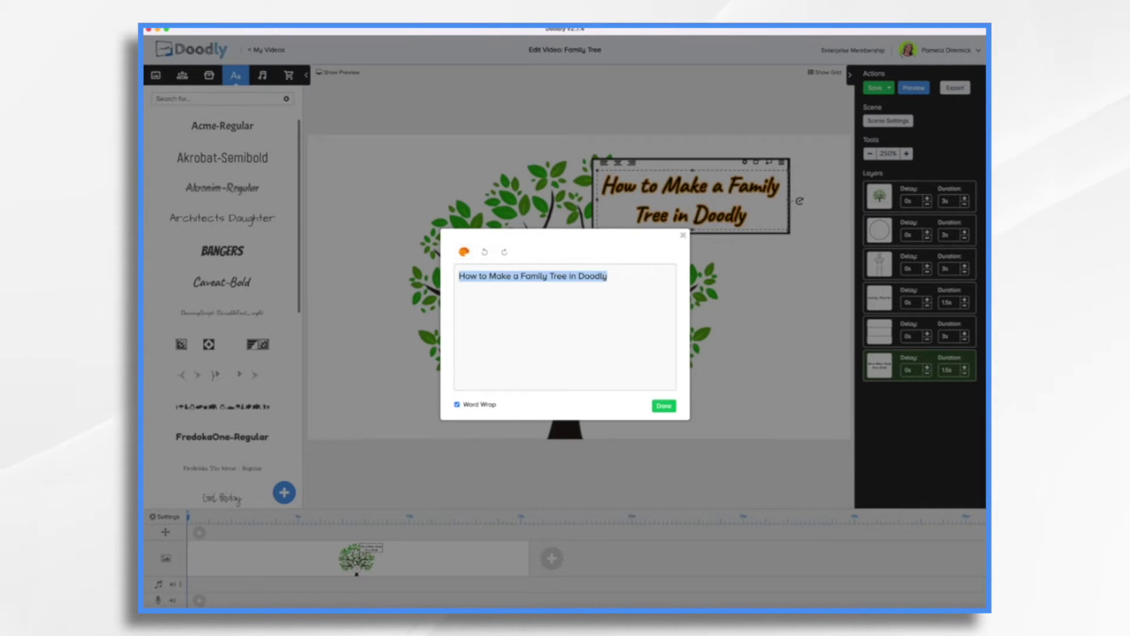
text(Martin Family Tree)
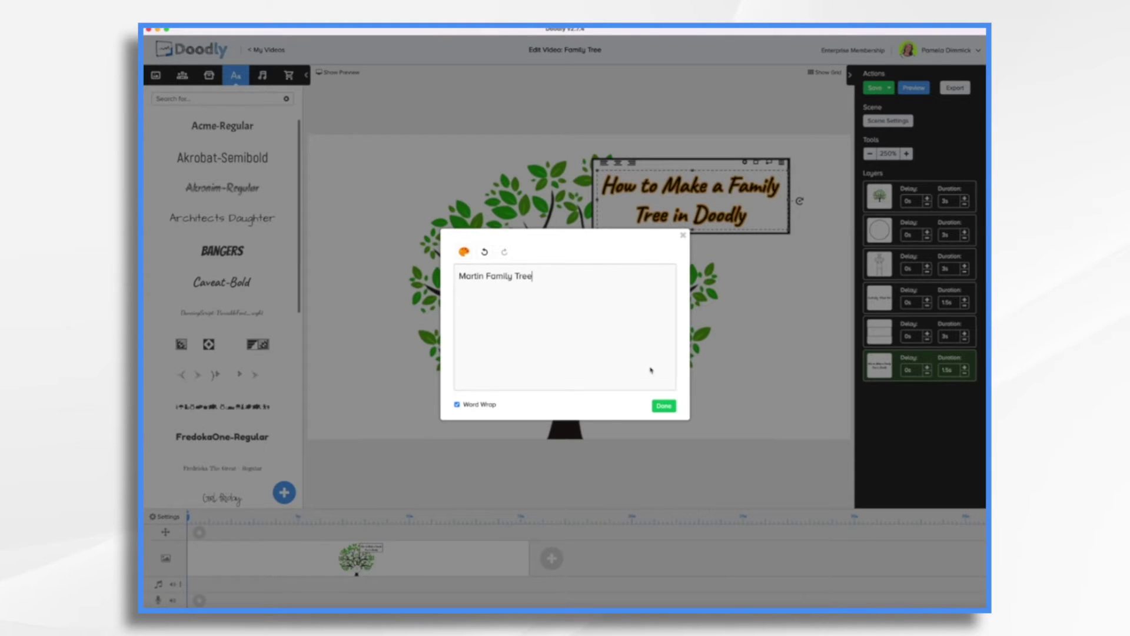
click(664, 405)
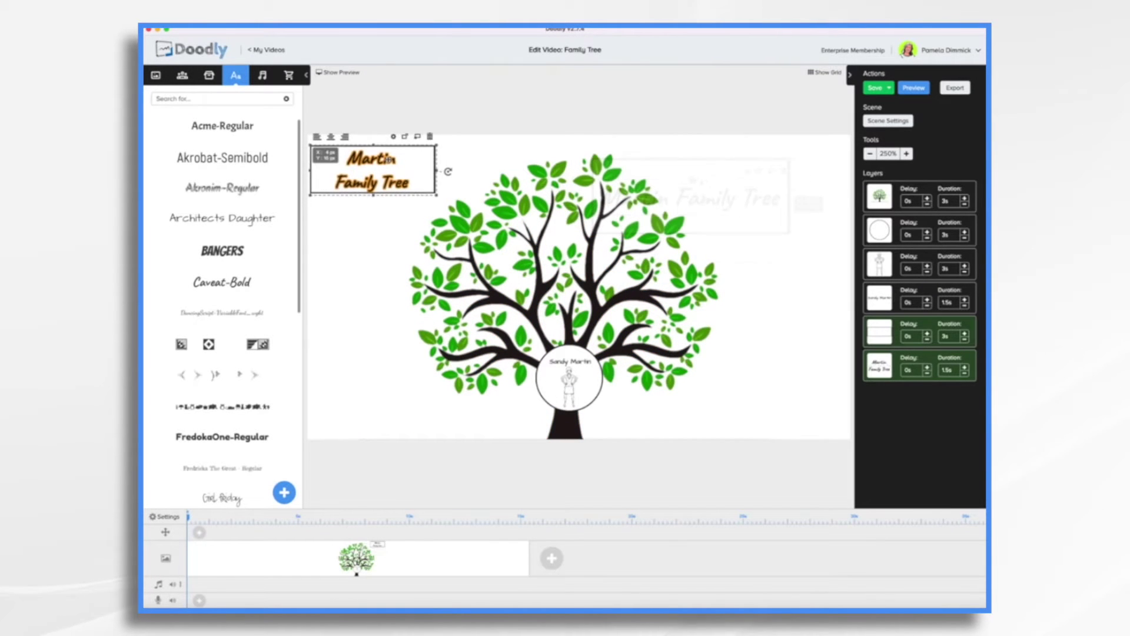
Nudge the centre figure circle into position
click(749, 278)
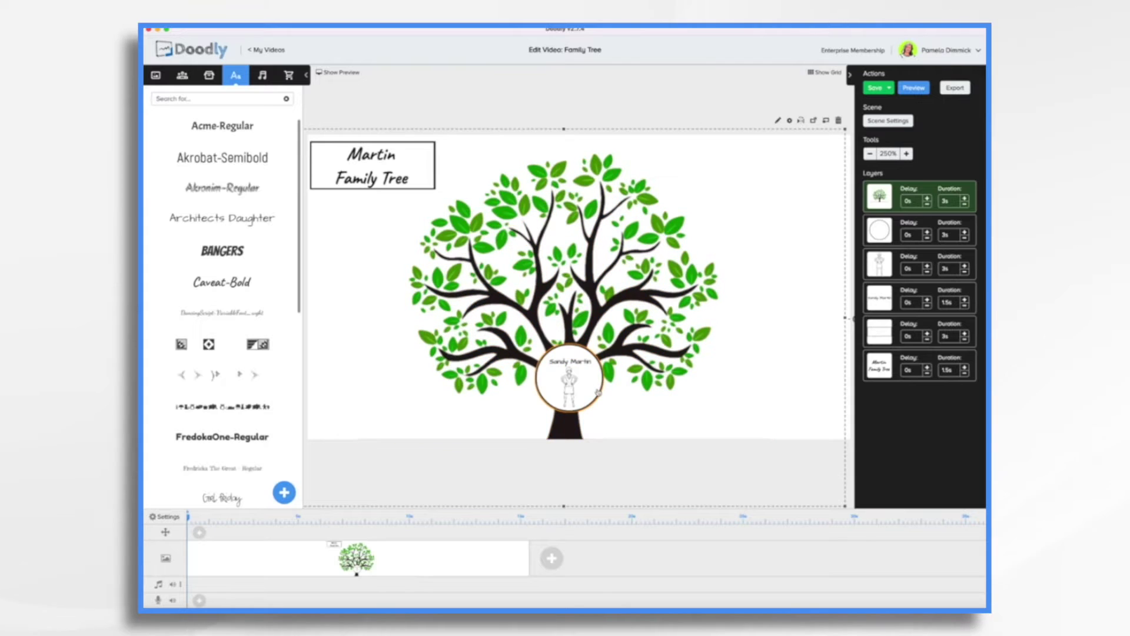
click(597, 391)
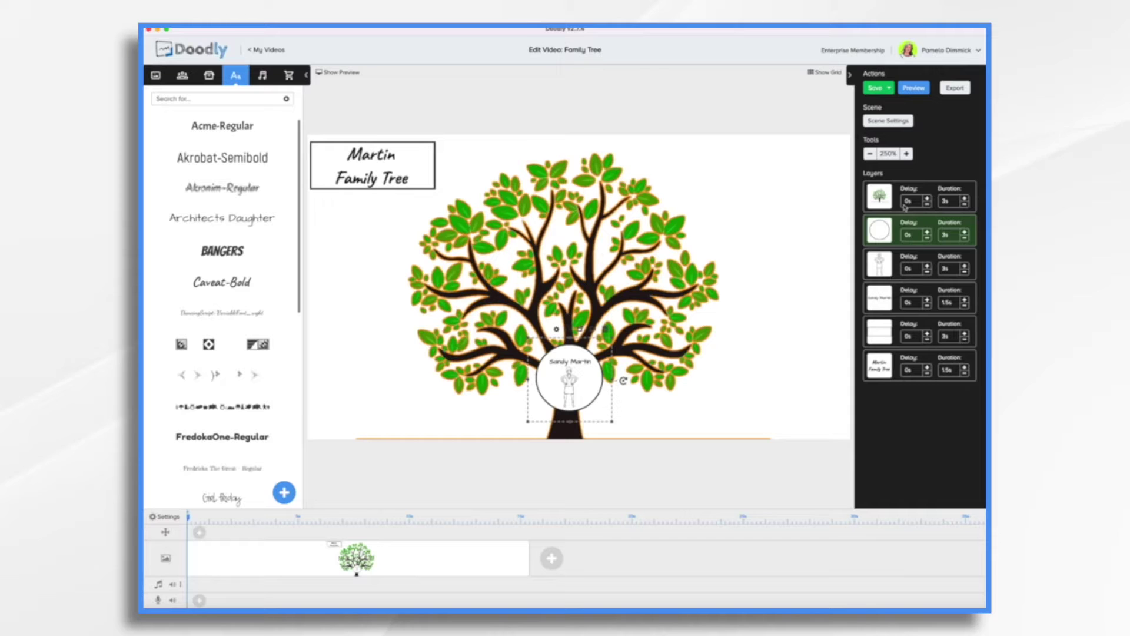
mouse_move(598, 387)
mouse_down()
mouse_move(630, 386)
mouse_move(598, 386)
mouse_up()
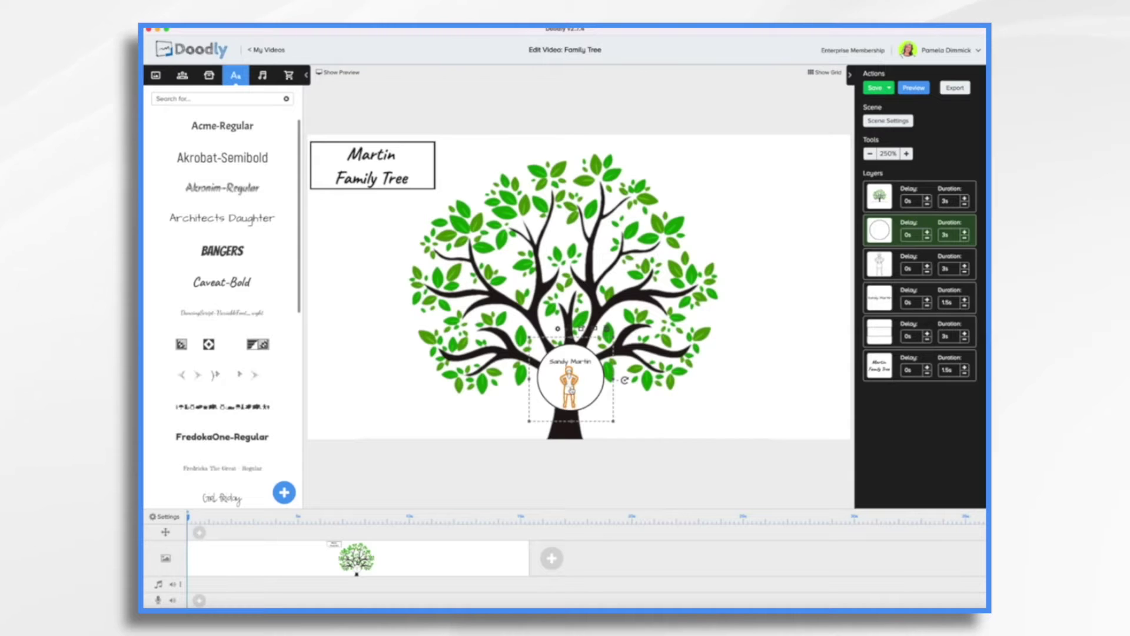
Add a library circle sized like the centre one to the left branch, and paste a copy onto the right branch
click(208, 75)
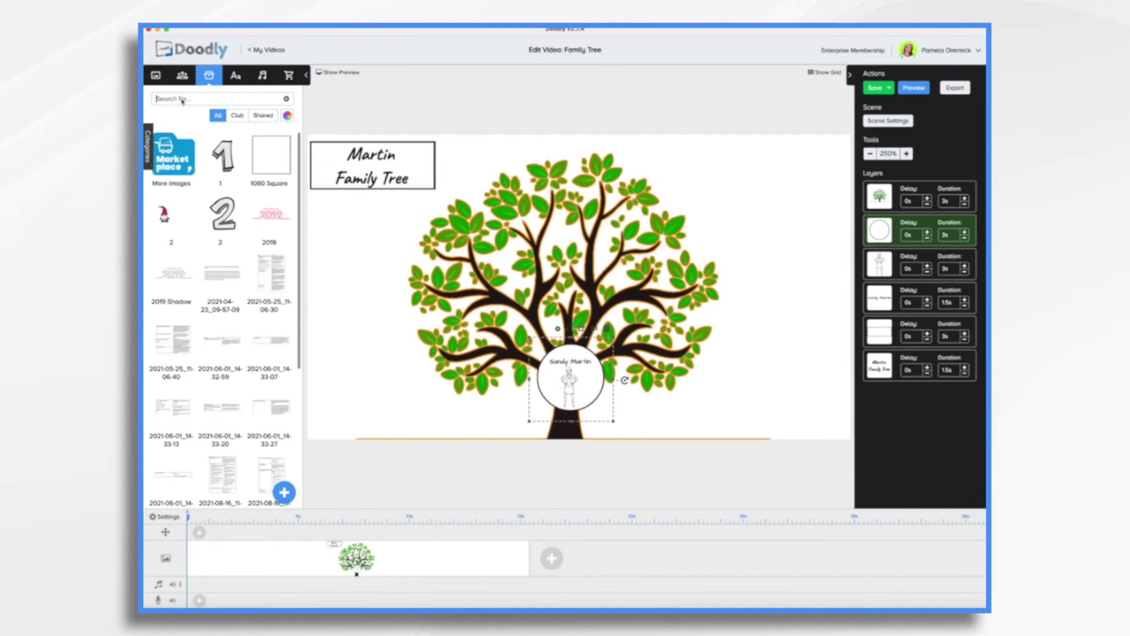
text(circle)
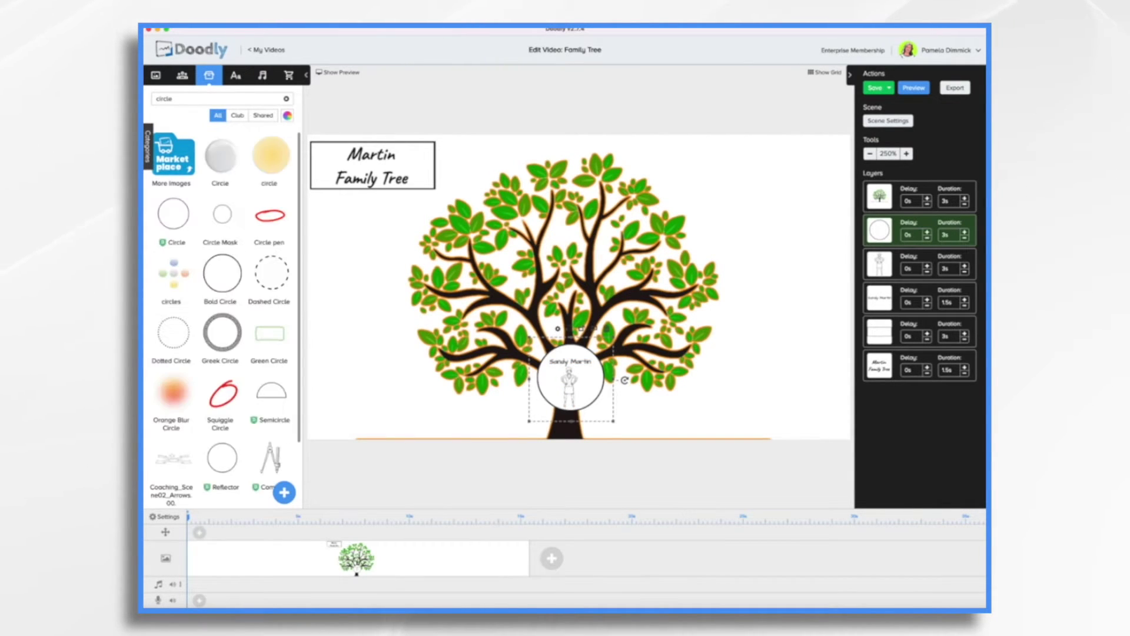
drag(180, 216, 493, 271)
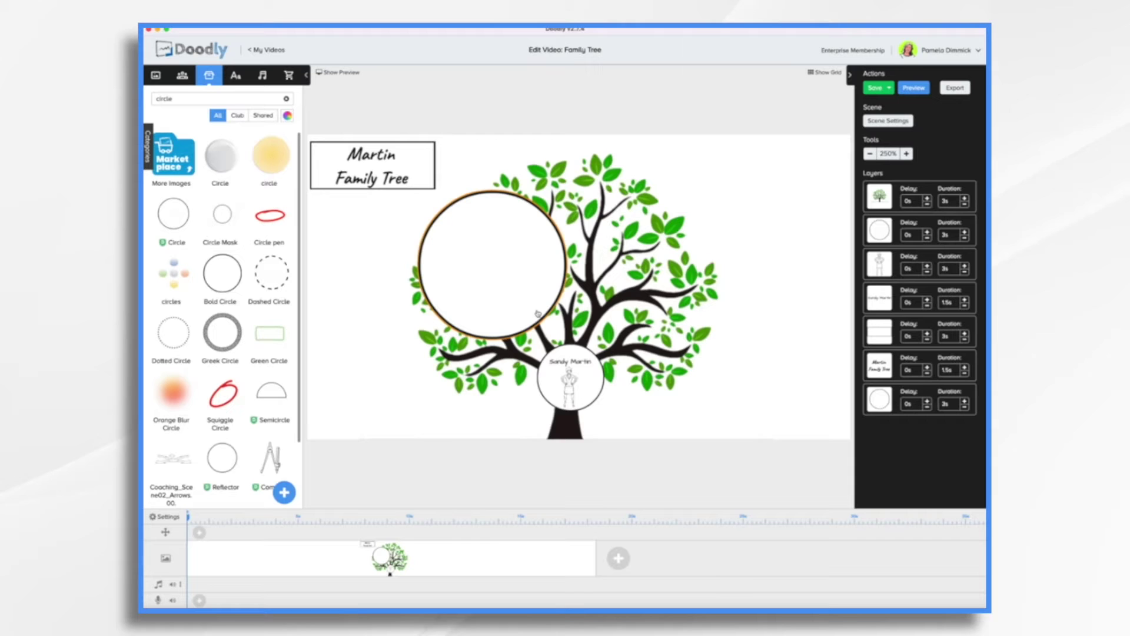
click(521, 307)
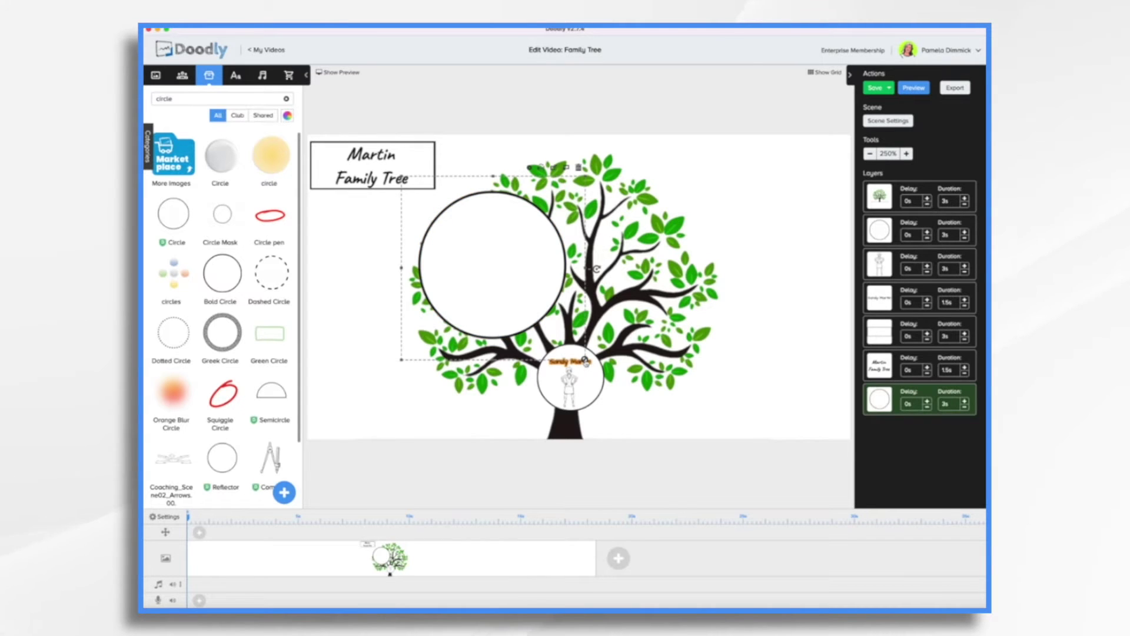
drag(585, 360, 481, 255)
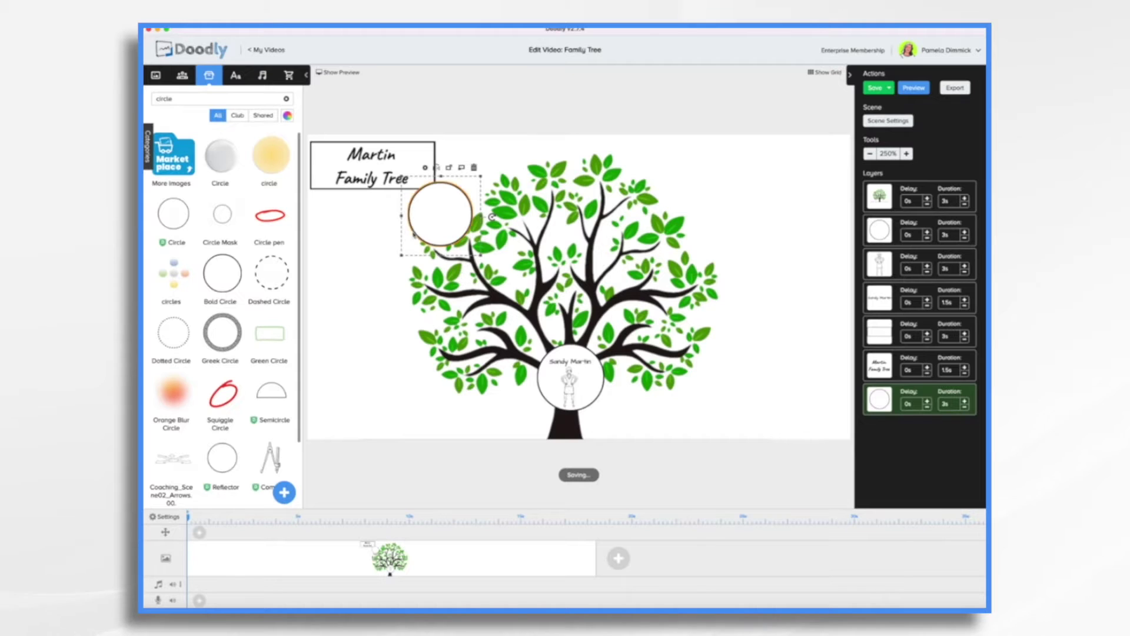
drag(440, 213, 506, 327)
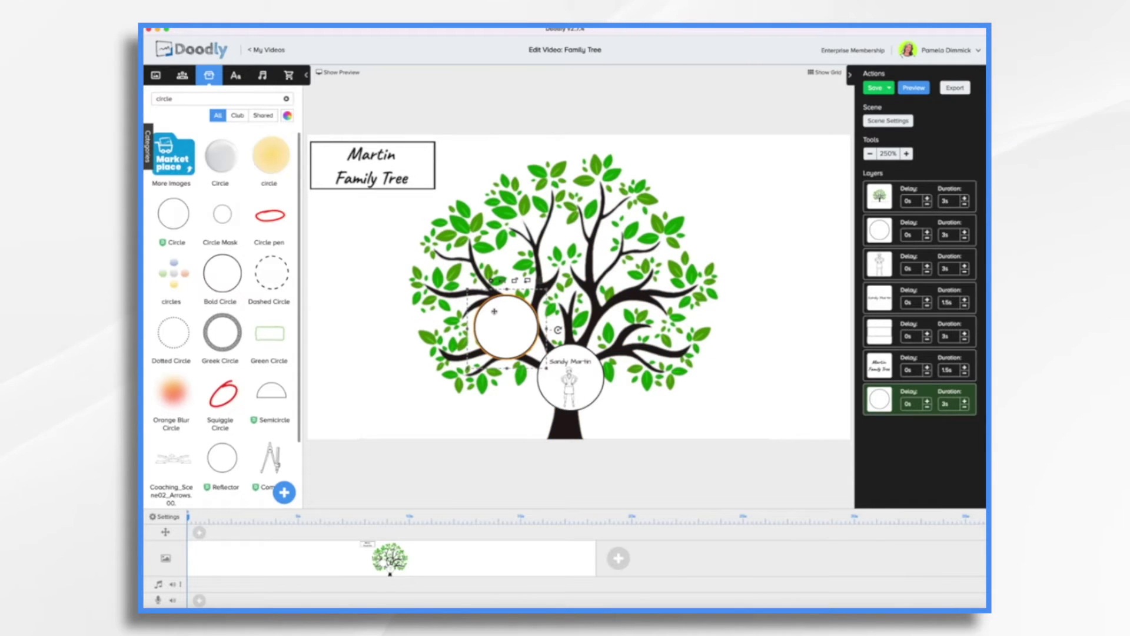
key(super+v)
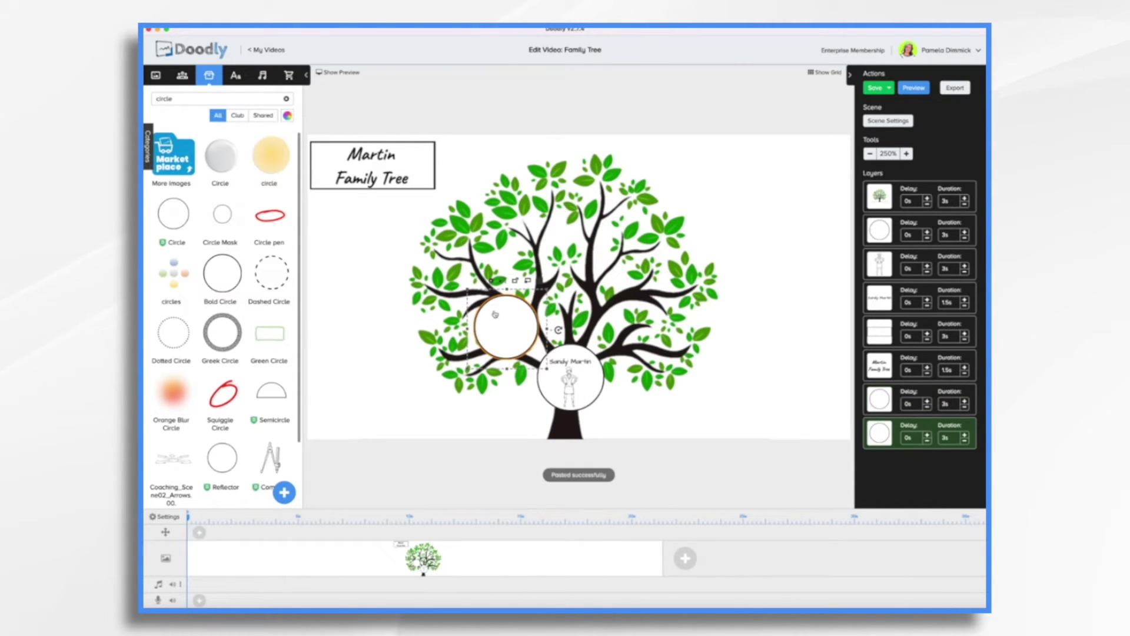
drag(494, 314, 624, 312)
Copy the centre circle's name label into the left and right circles
click(571, 361)
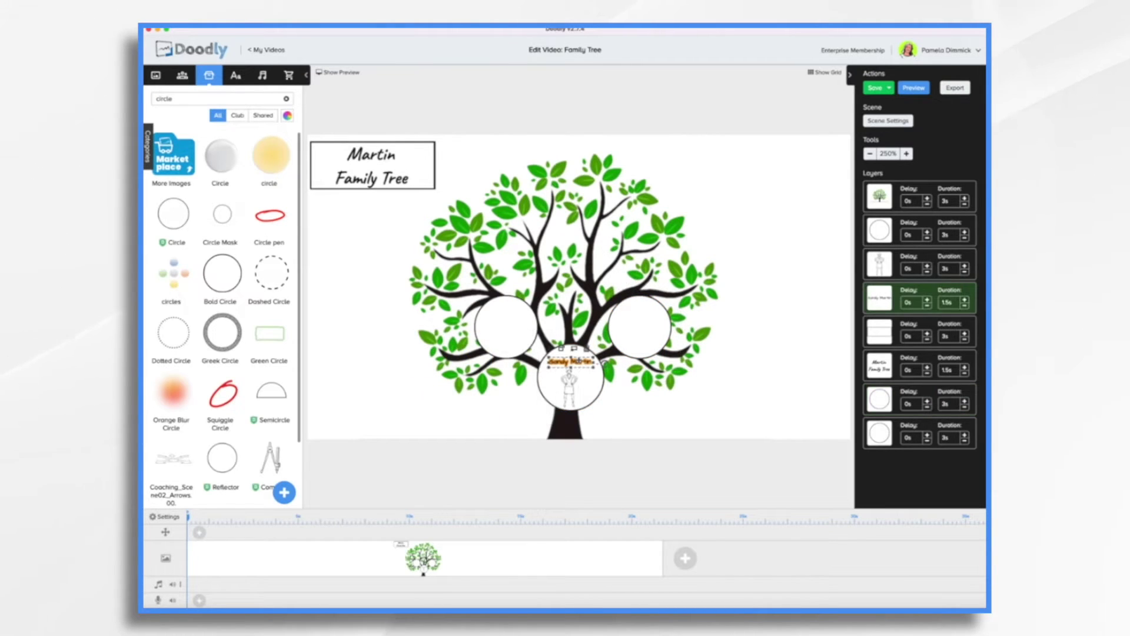
double_click(605, 363)
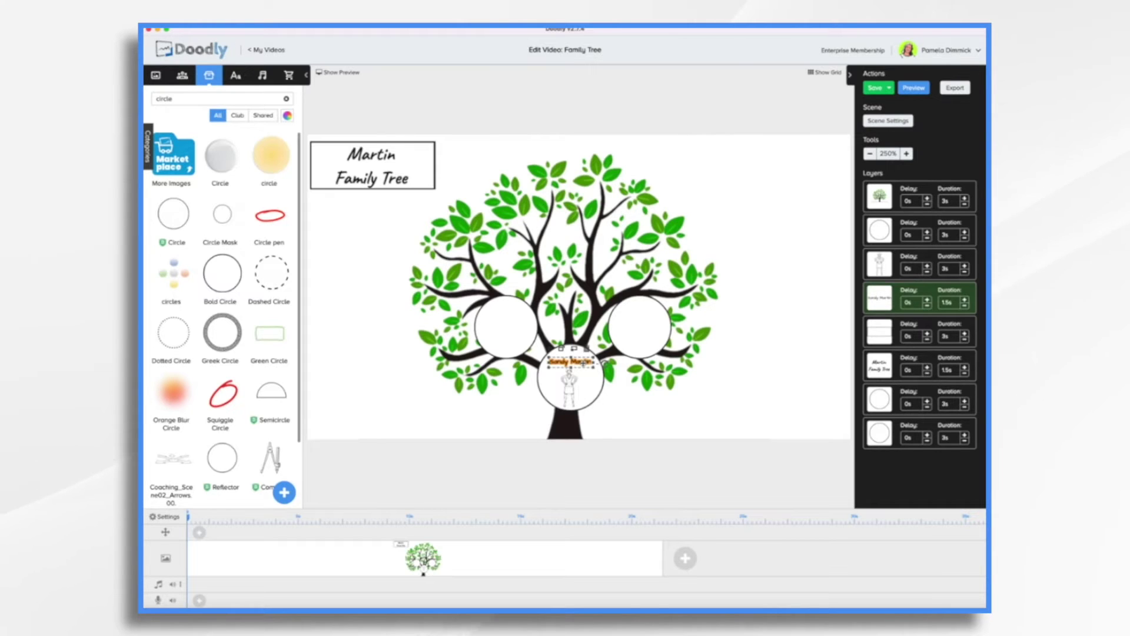
key(ctrl+v)
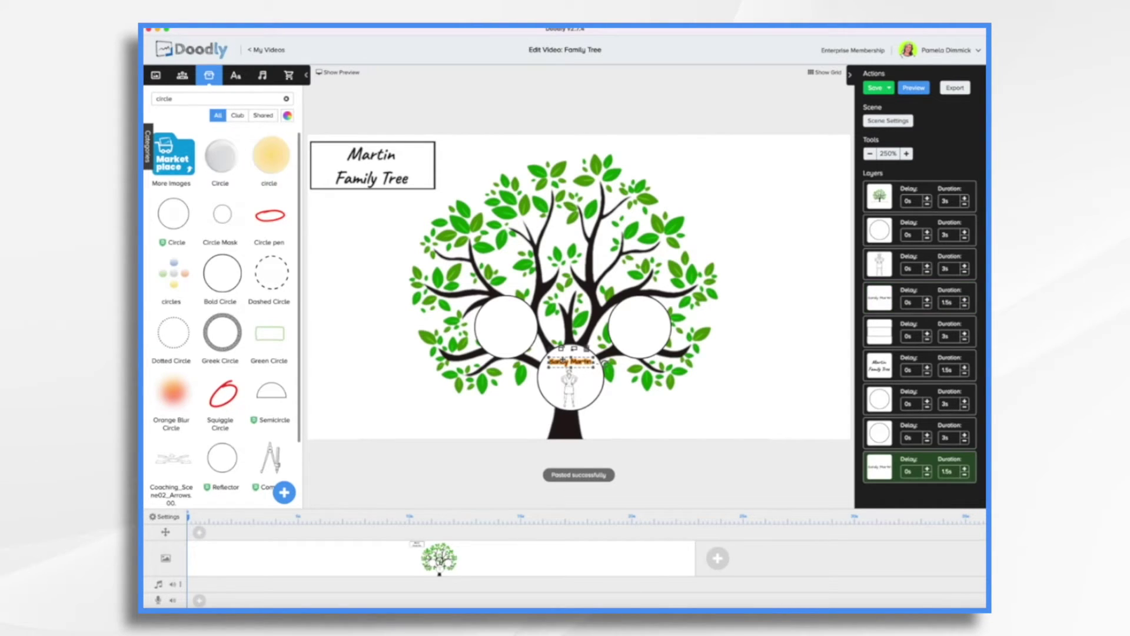
drag(569, 361, 505, 310)
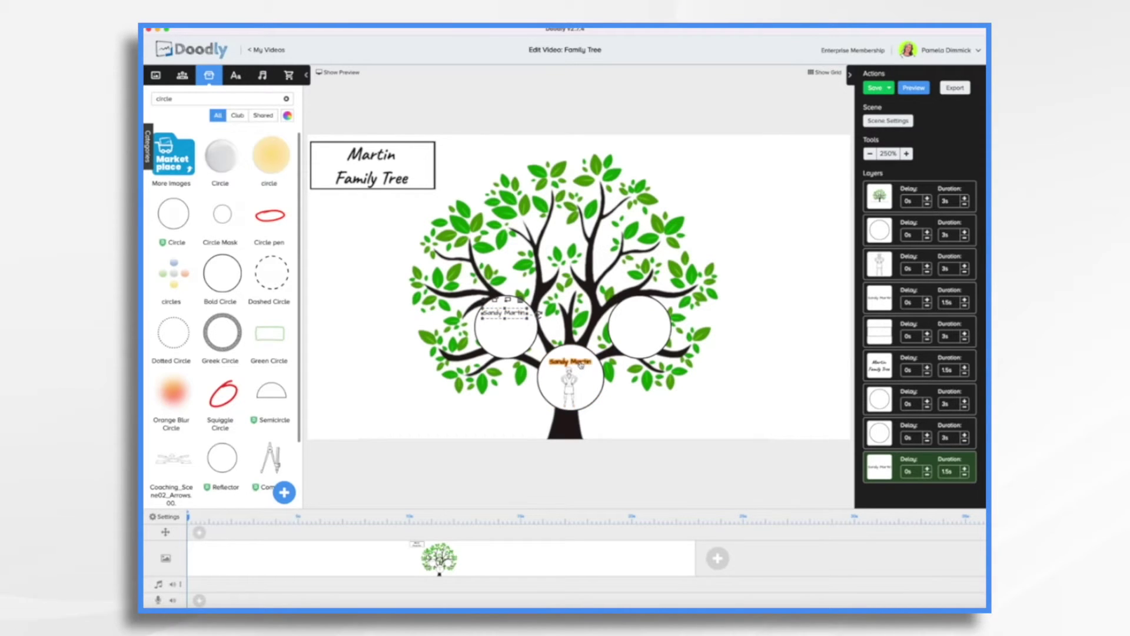
key(ctrl+v)
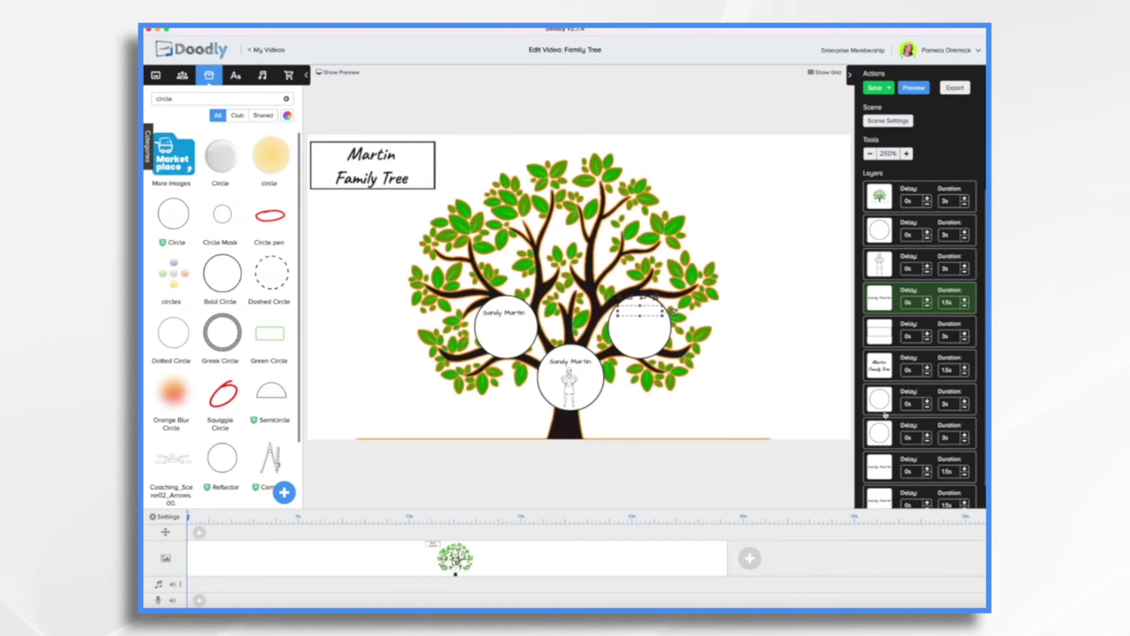
scroll(885, 415, down, 1)
drag(883, 292, 886, 457)
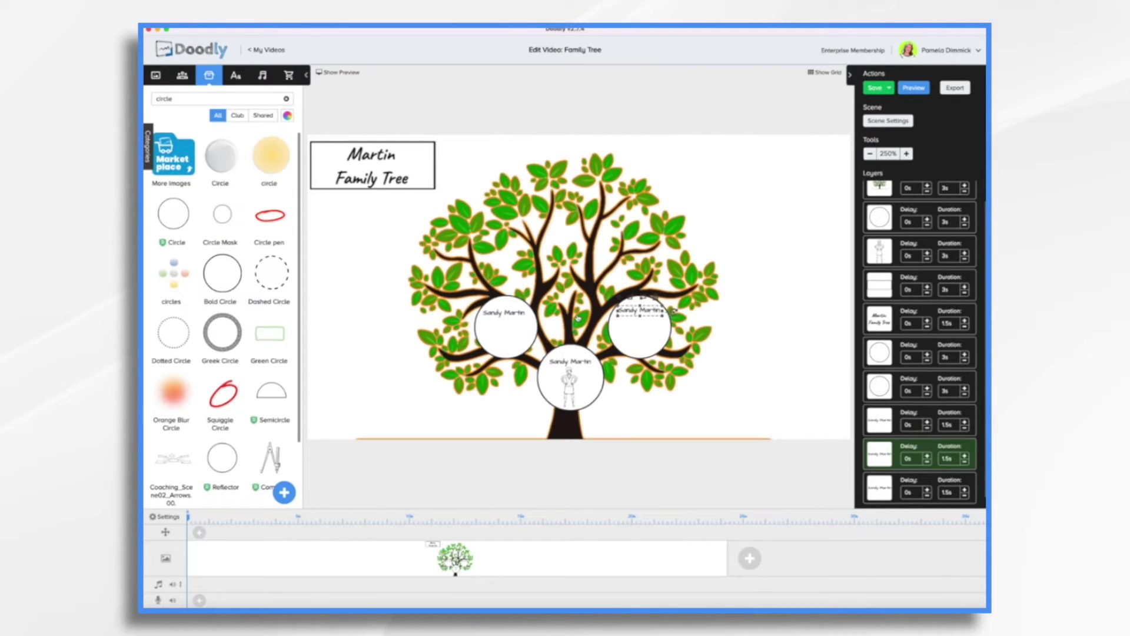
Change the first names on the copied right and left circle labels
double_click(640, 310)
click(488, 276)
key(BackSpace)
key(BackSpace)
key(BackSpace)
key(BackSpace)
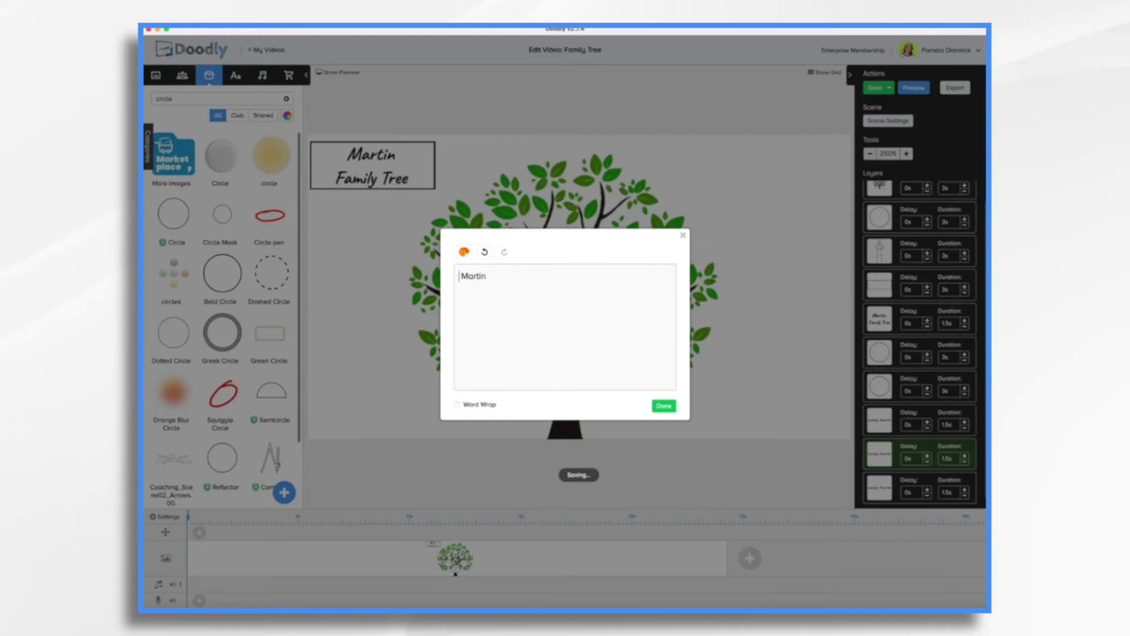
text(Jim)
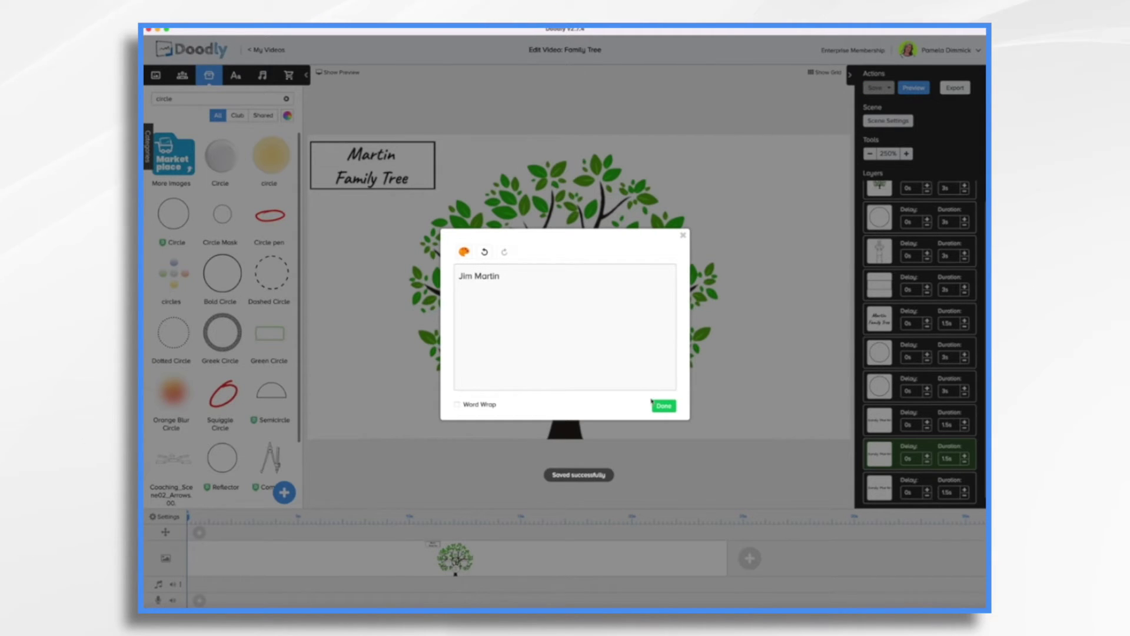
click(663, 407)
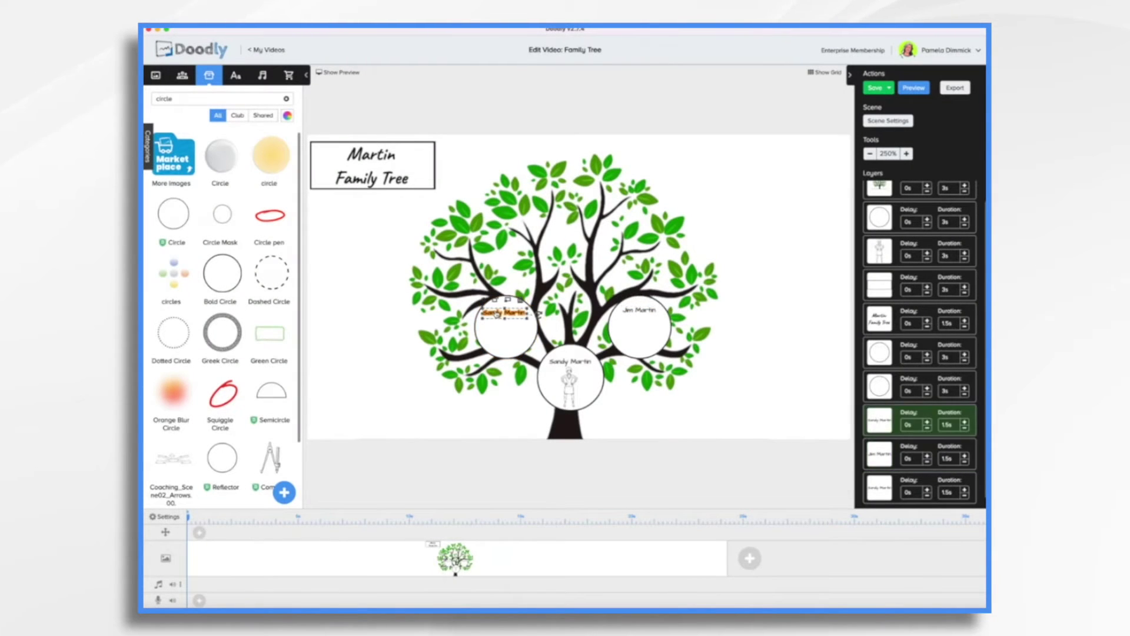
double_click(497, 314)
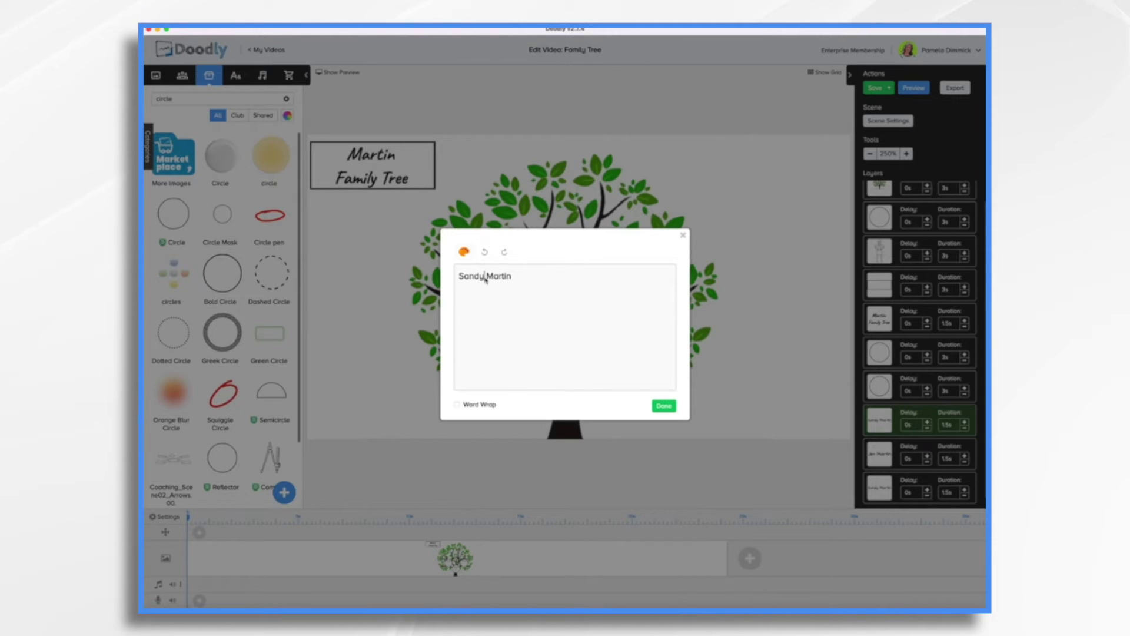
key(BackSpace)
key(BackSpace)
text(Cynth)
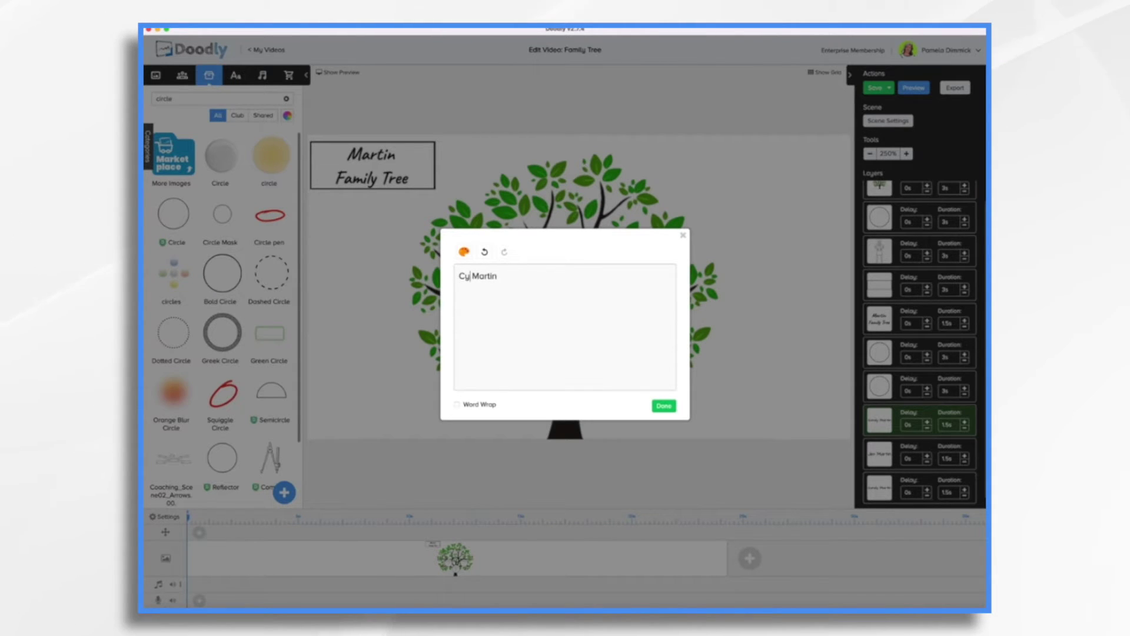
text(ia)
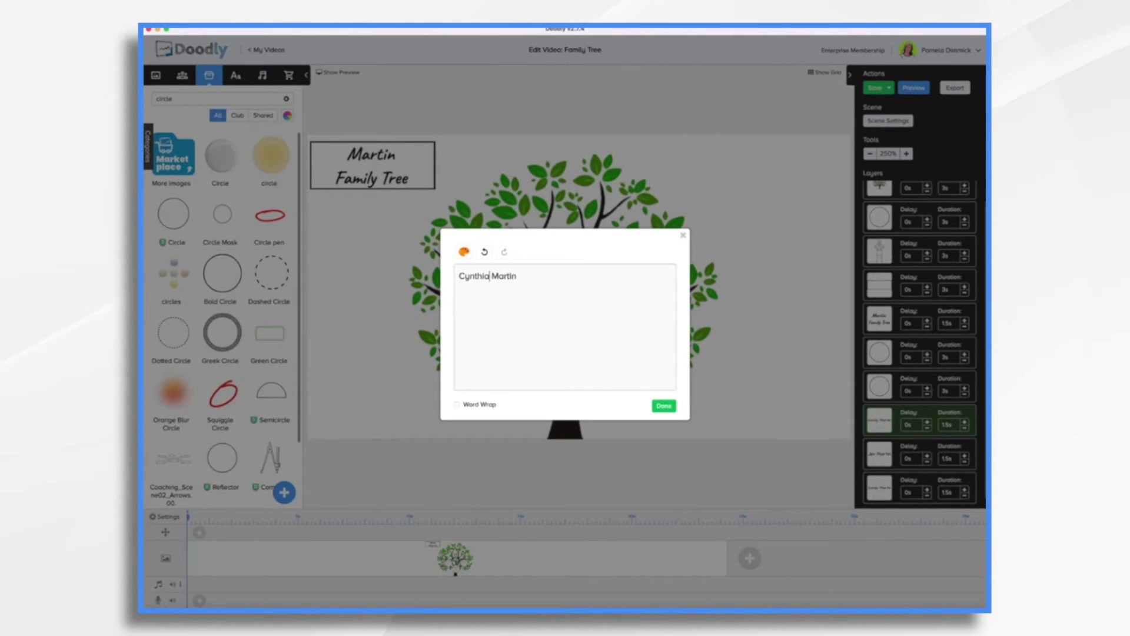
click(664, 405)
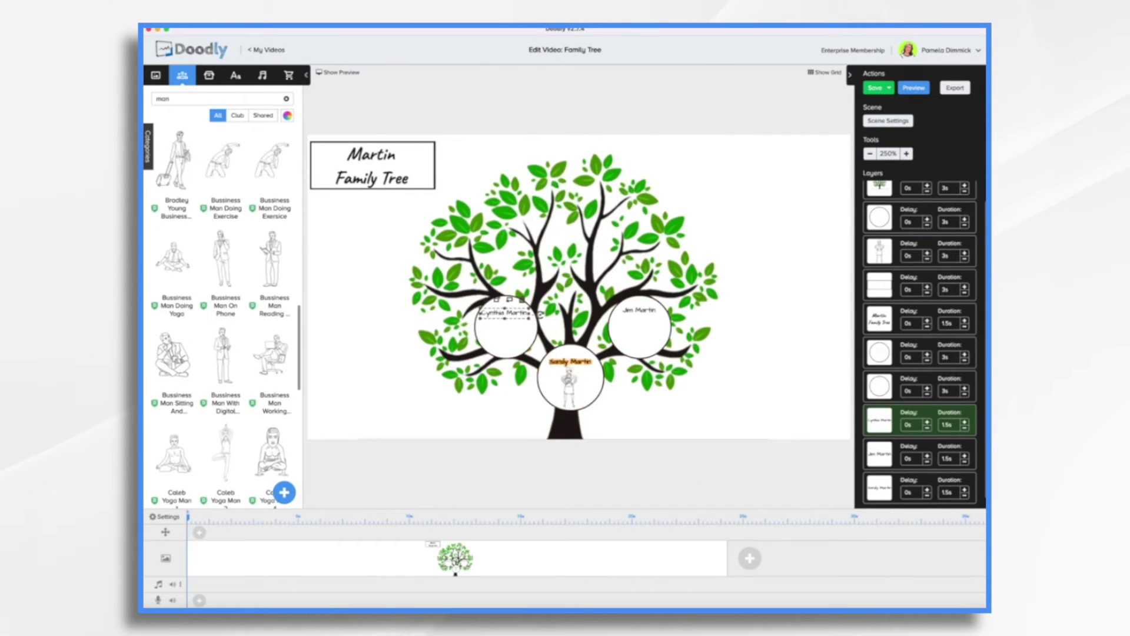
Add the Business Man Reading figure without replacing, shrunk to fit inside the right circle
click(568, 385)
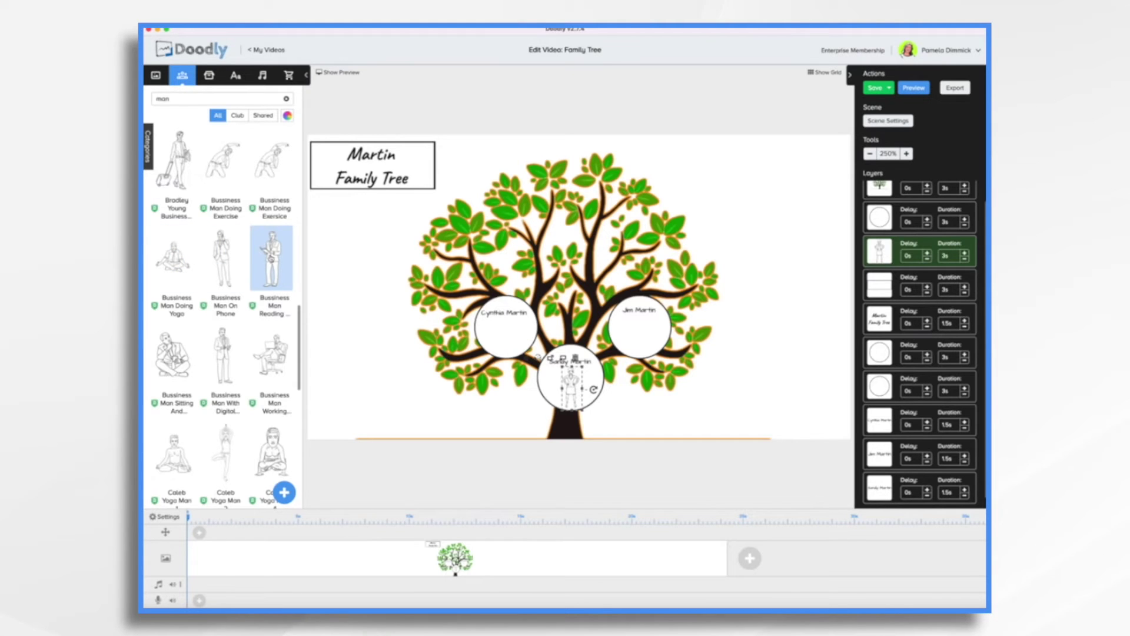
drag(272, 258, 642, 337)
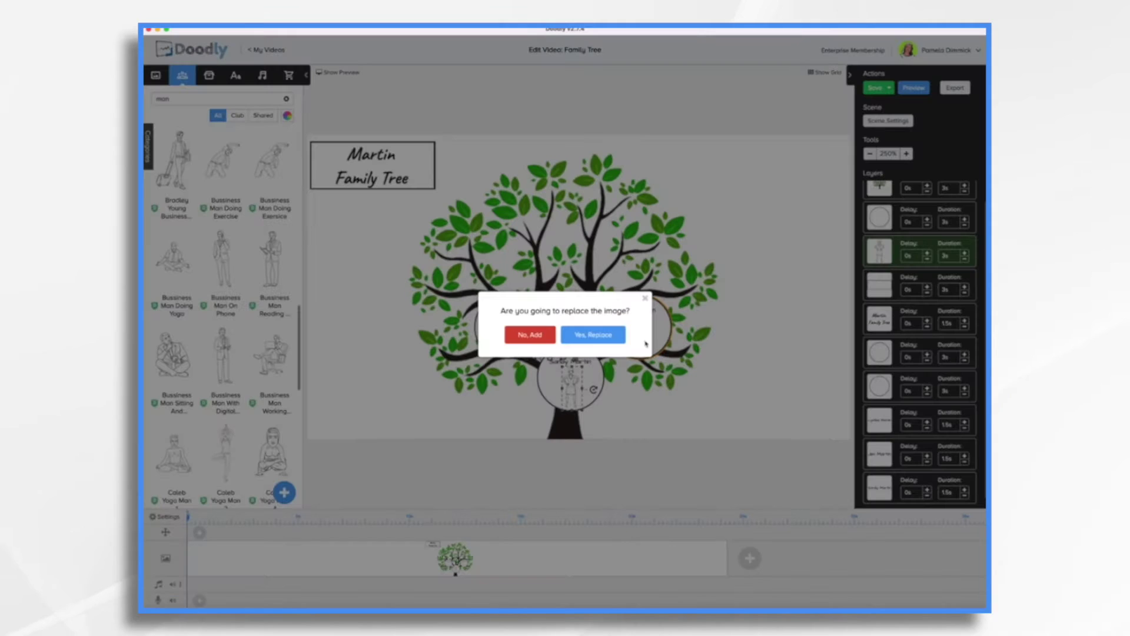
click(530, 334)
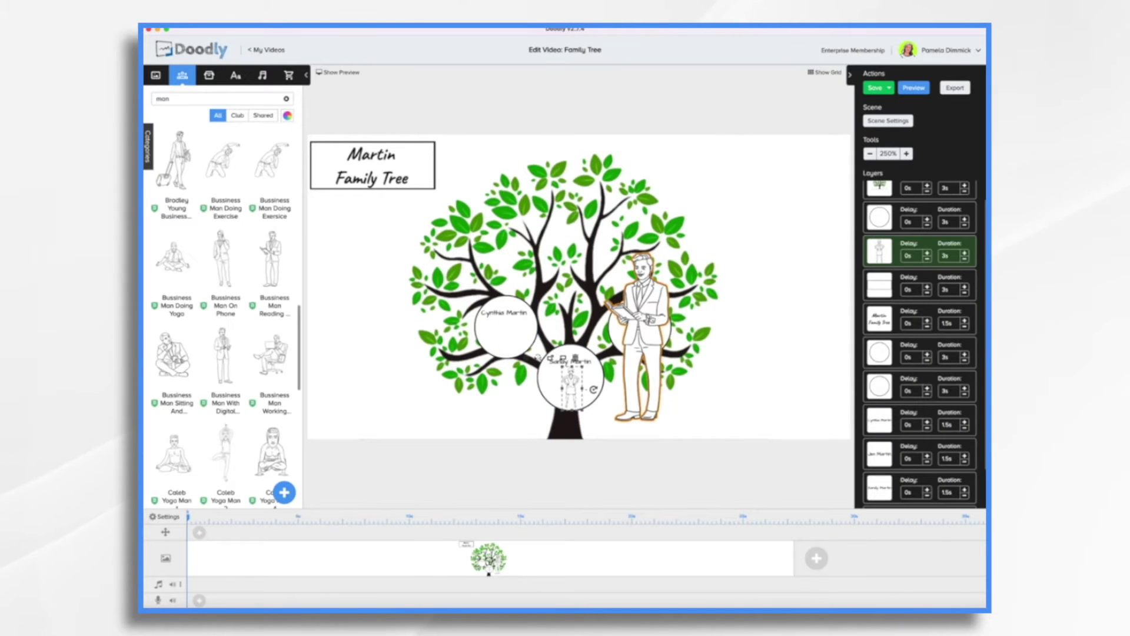
click(650, 316)
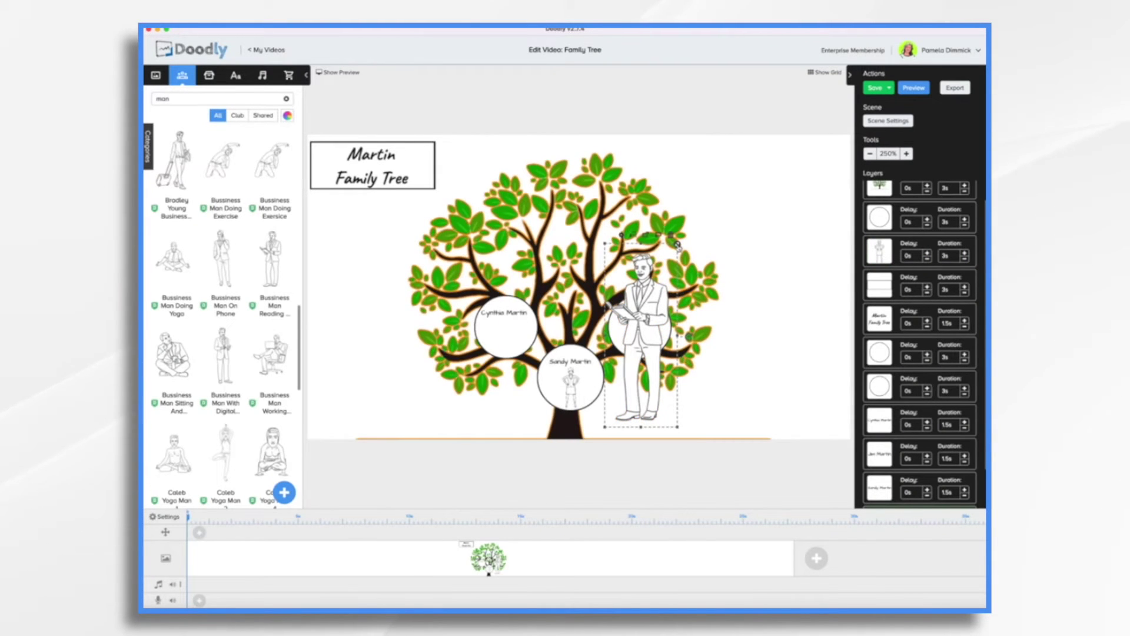
drag(677, 244, 635, 363)
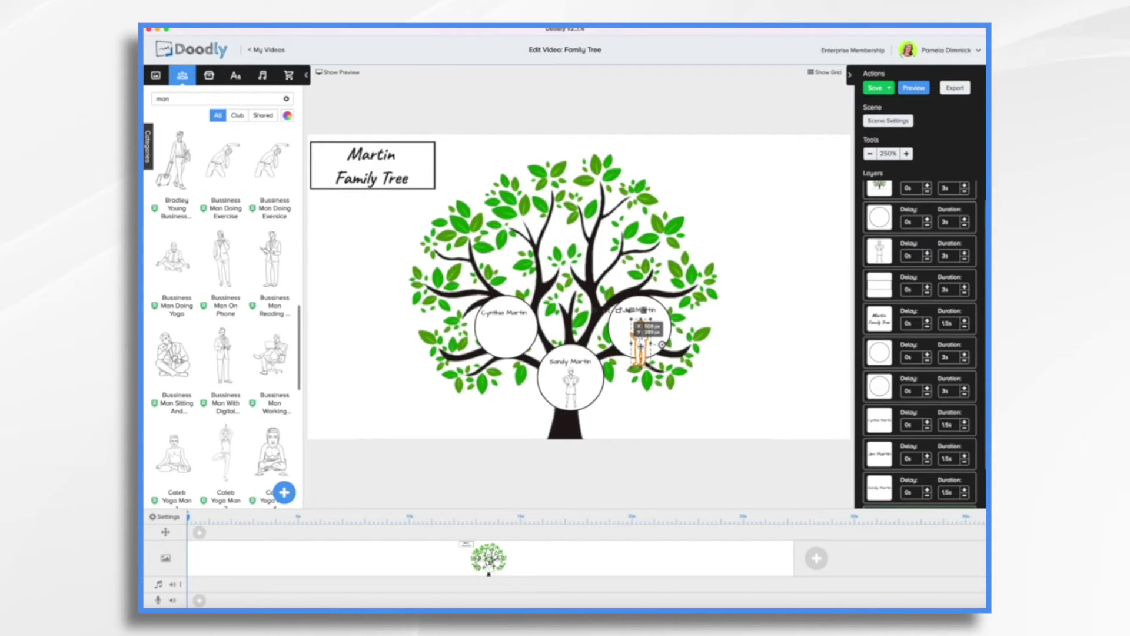
mouse_move(646, 340)
mouse_down()
mouse_move(654, 322)
mouse_move(653, 364)
mouse_move(643, 339)
mouse_up()
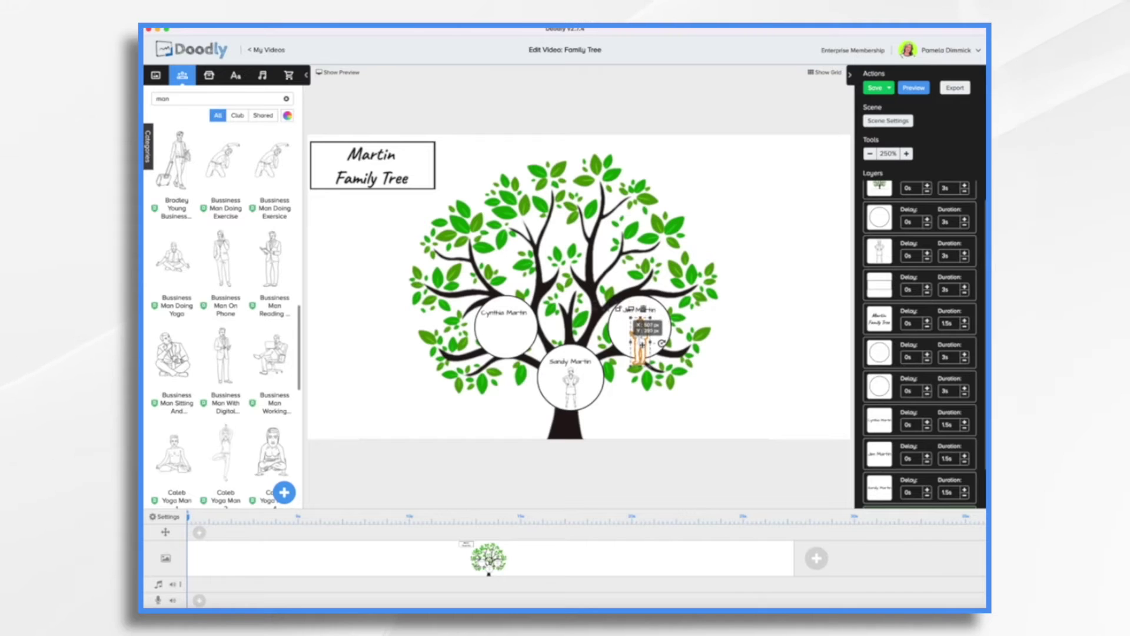
click(754, 340)
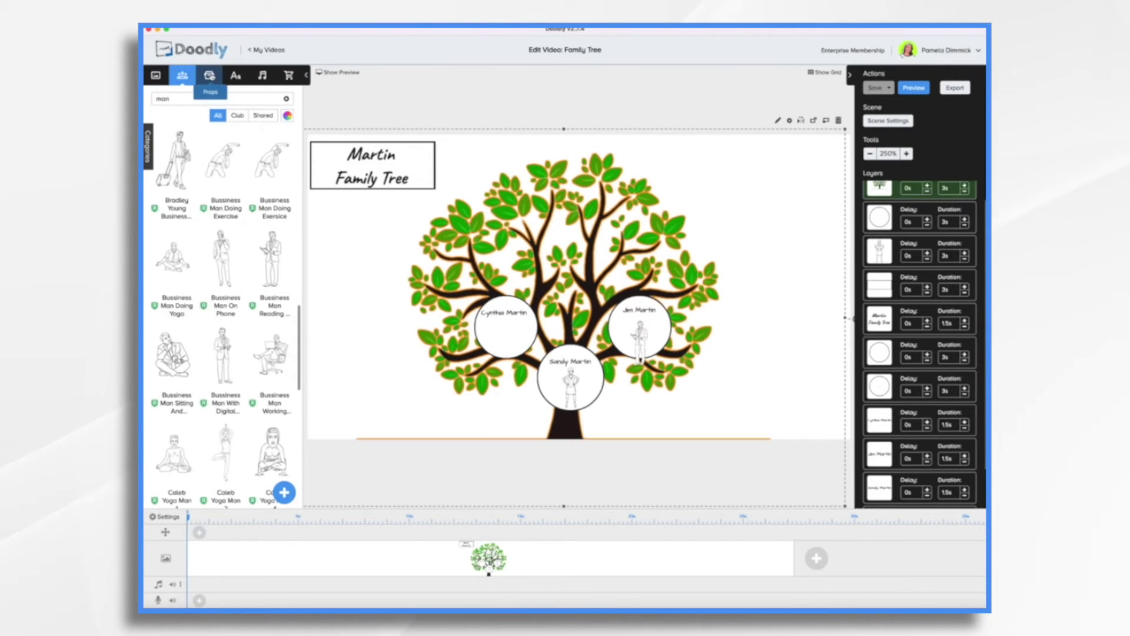
Search the props library for 'family tree'
click(209, 75)
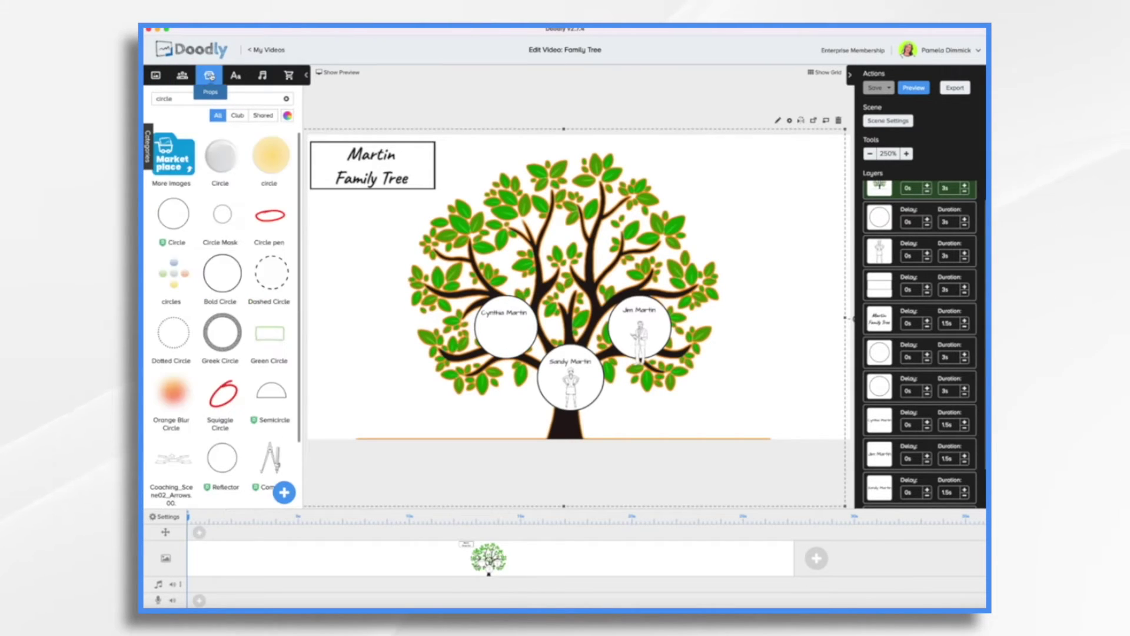
click(286, 99)
text(family tree)
key(Return)
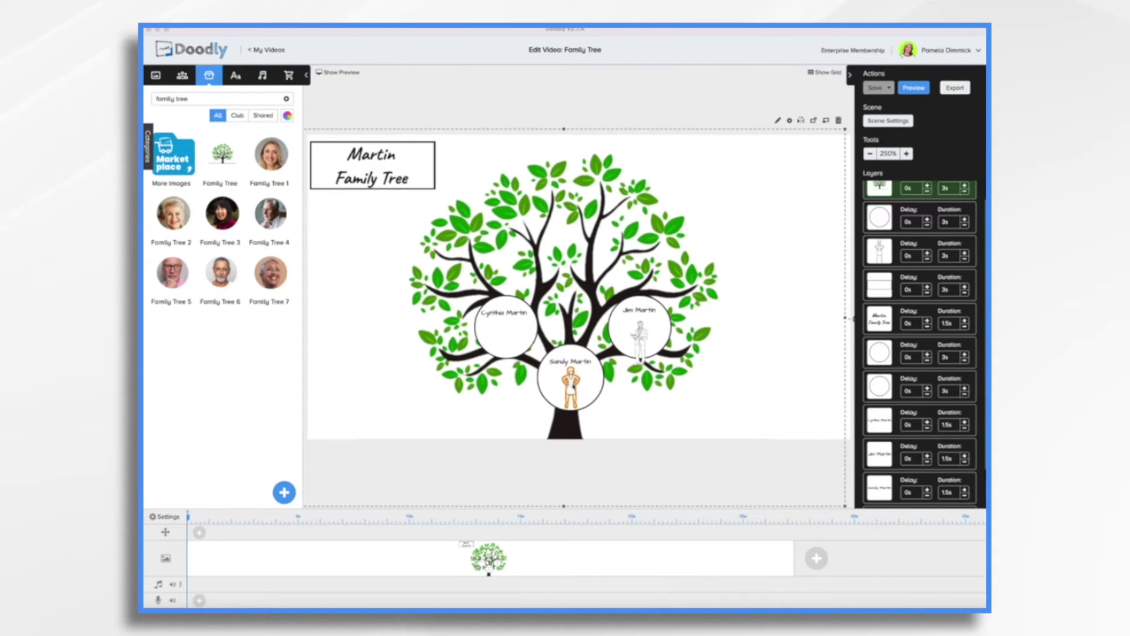
Delete the man figures from the centre and right circles, confirming with Ok
click(569, 386)
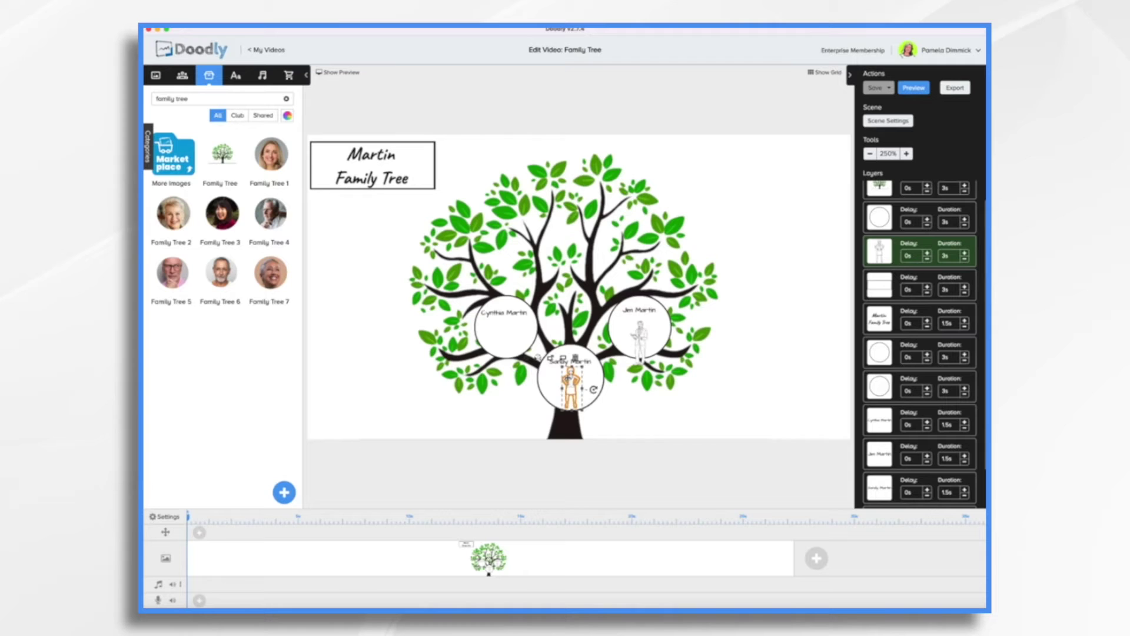
shift+click(639, 345)
key(Delete)
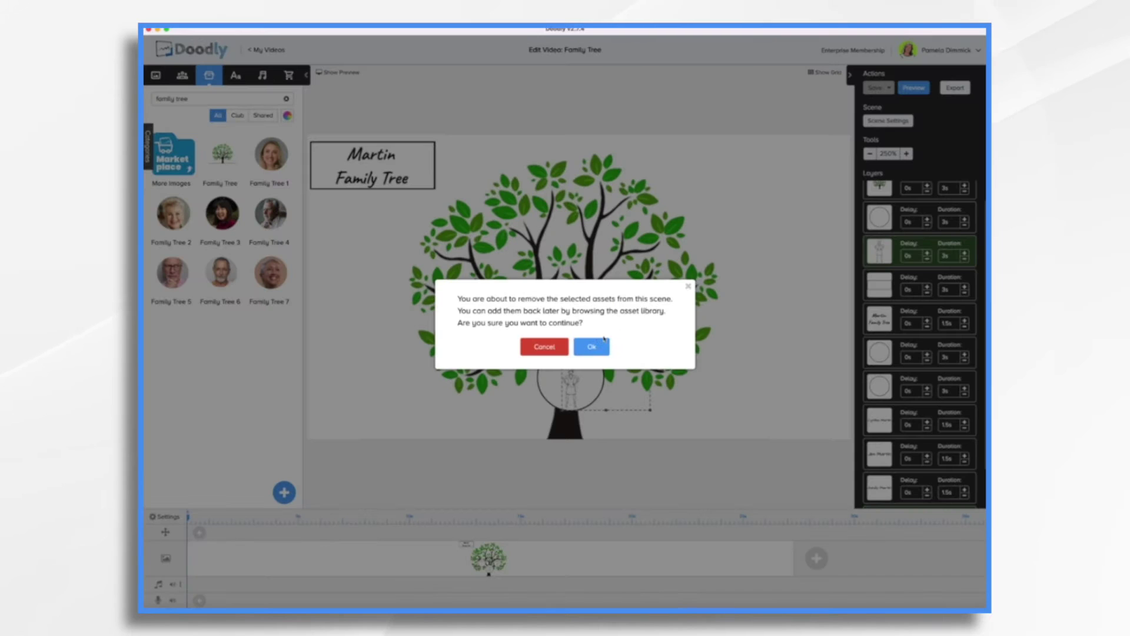
click(602, 344)
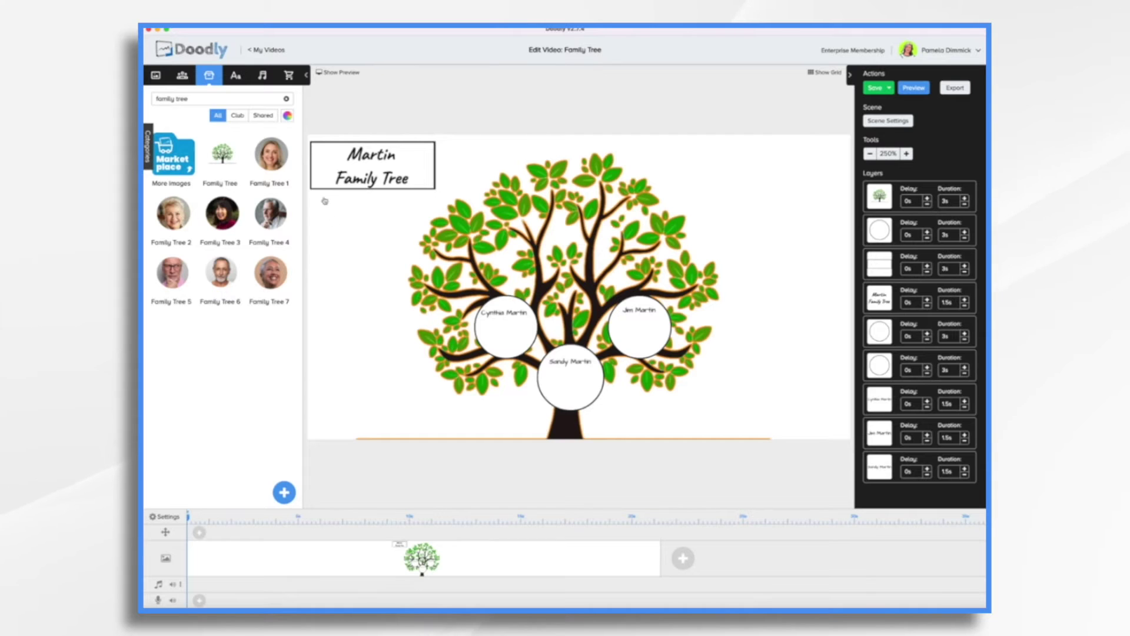
Add the Family Tree 1 woman's photo, shrunk and placed over the centre circle
drag(269, 156, 596, 385)
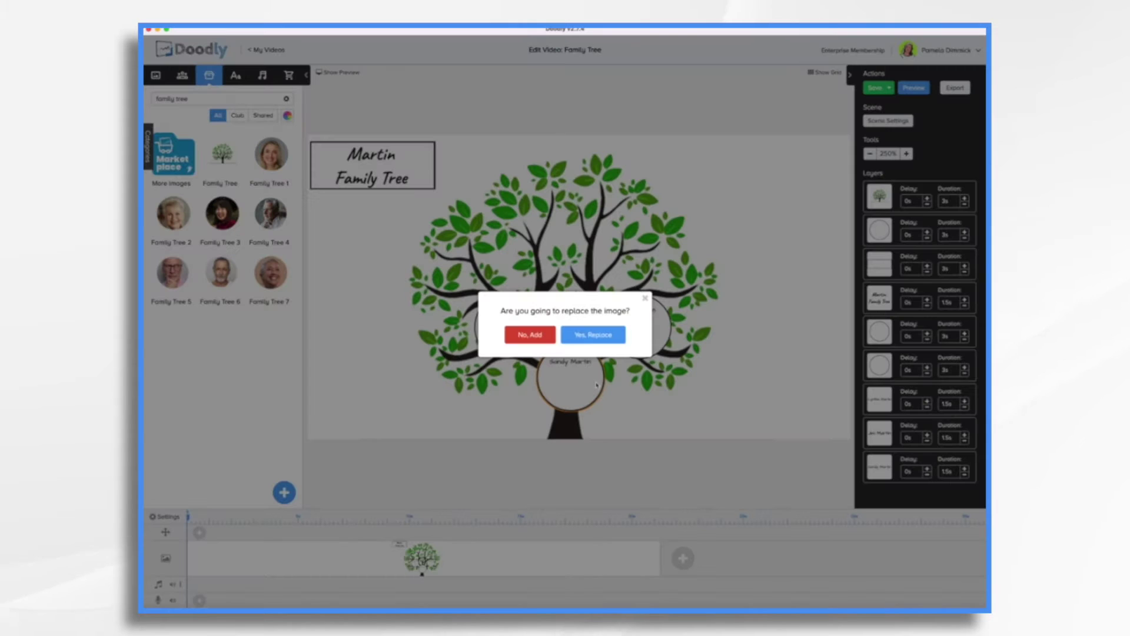
click(525, 337)
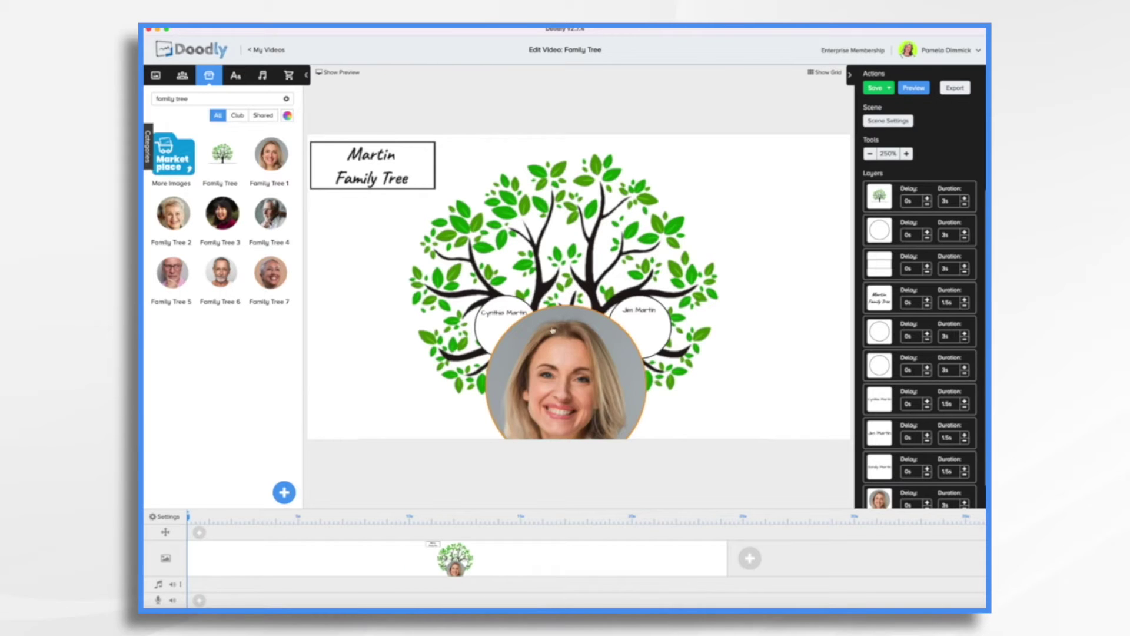
drag(568, 349, 575, 293)
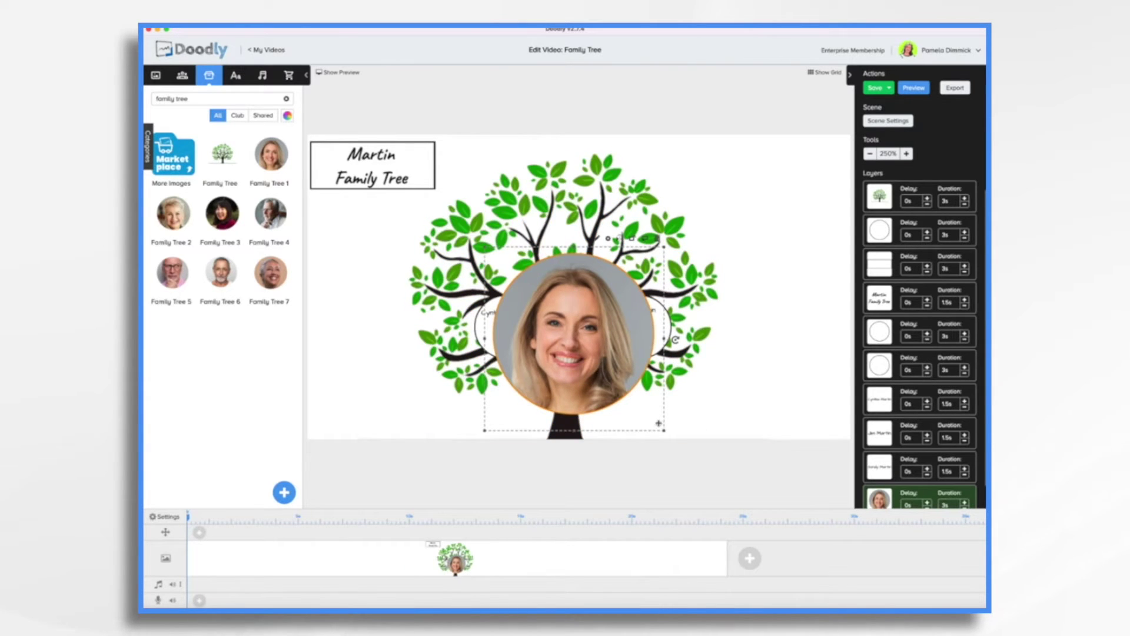
drag(663, 431, 547, 312)
drag(511, 275, 565, 374)
Bring the centre name label in front of the photo and move it to the photo's bottom
click(888, 465)
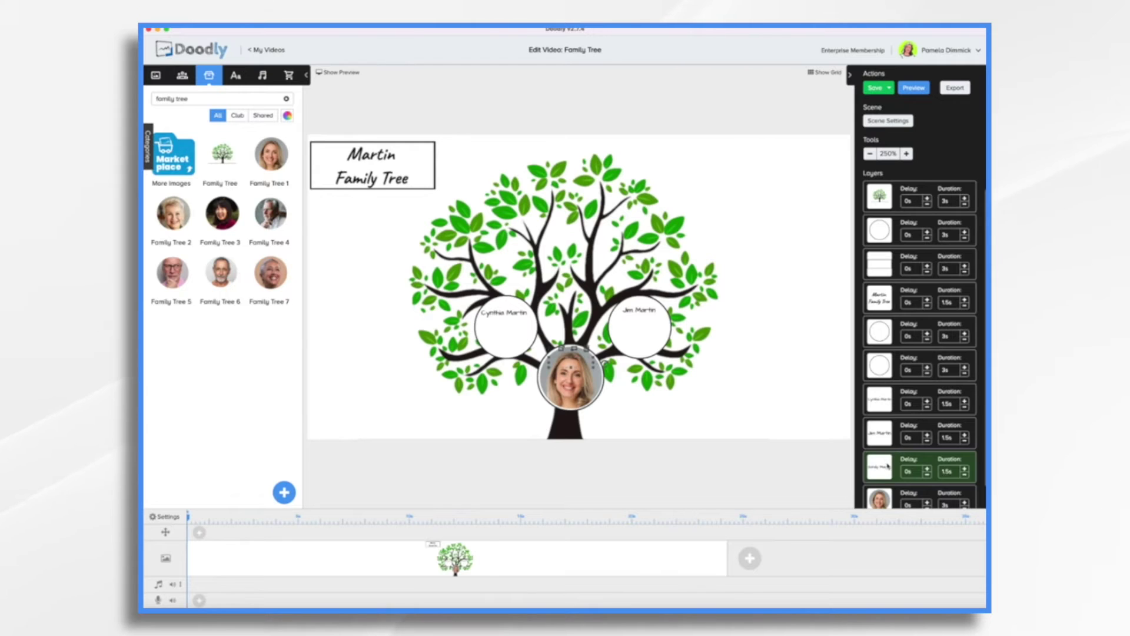
drag(887, 464, 886, 489)
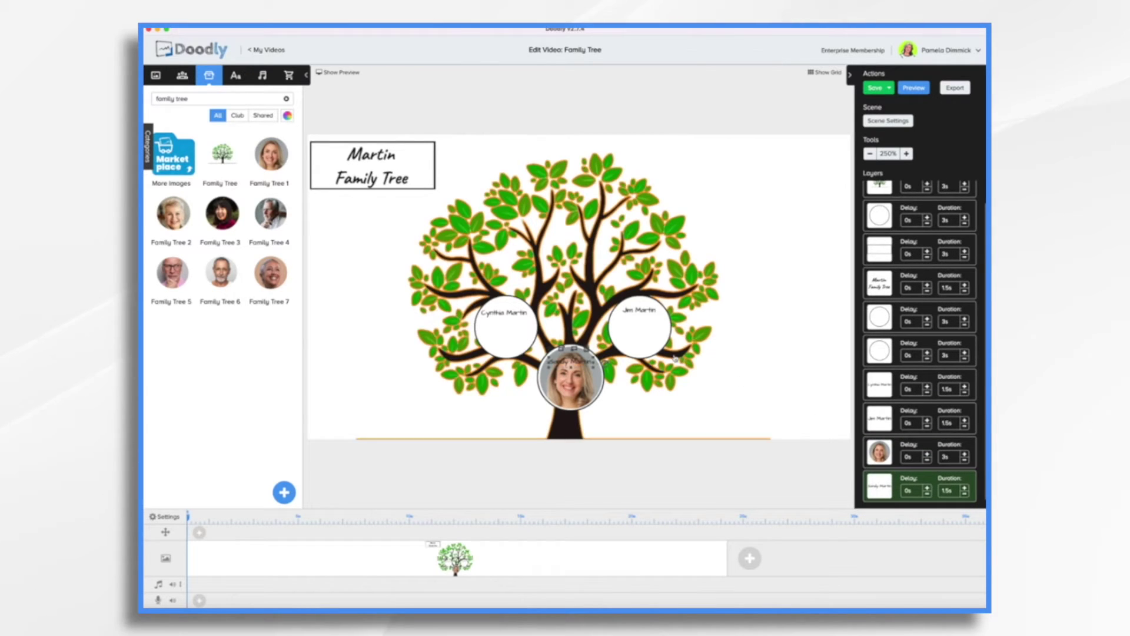
drag(574, 360, 587, 399)
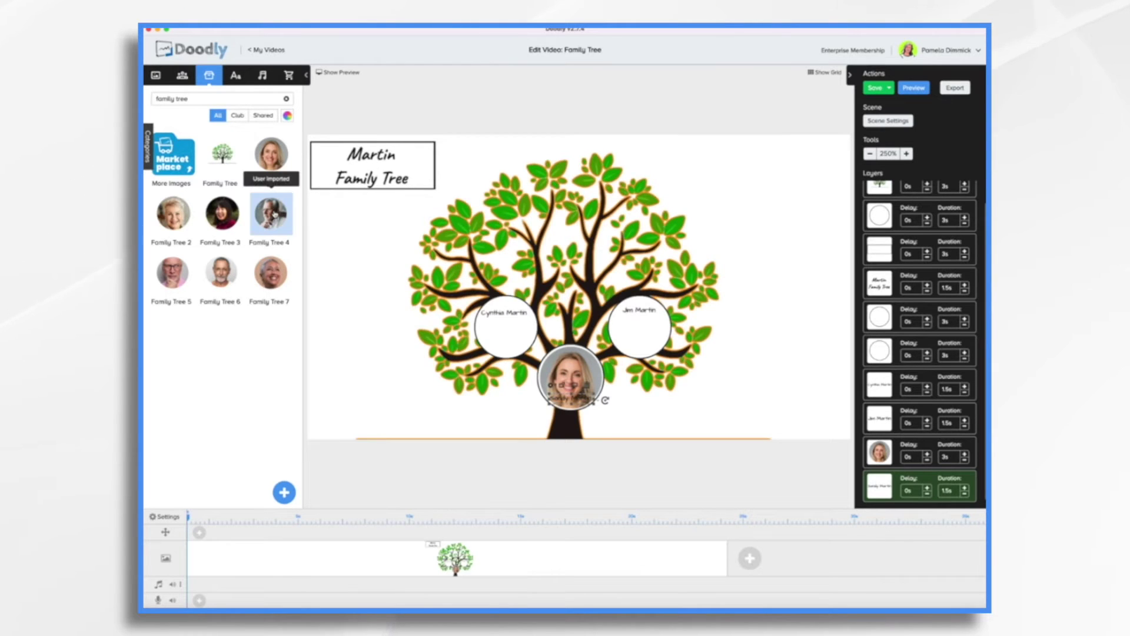
Place the Family Tree 4 older man's photo on the right circle, with its name layer in front
drag(271, 154, 641, 326)
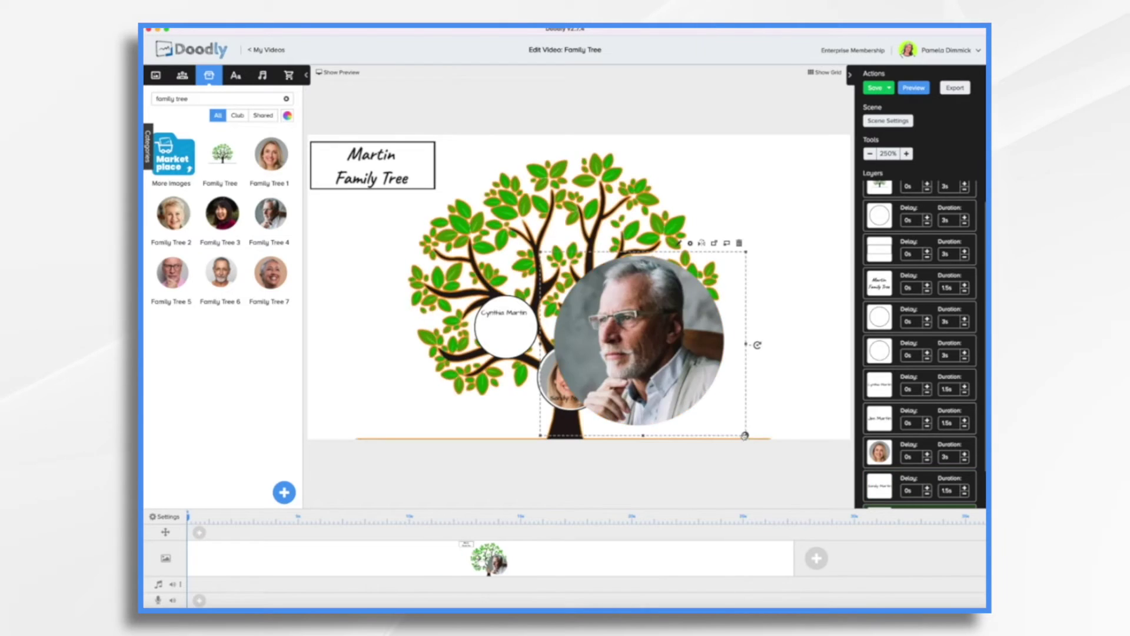
scroll(868, 492, down, 1)
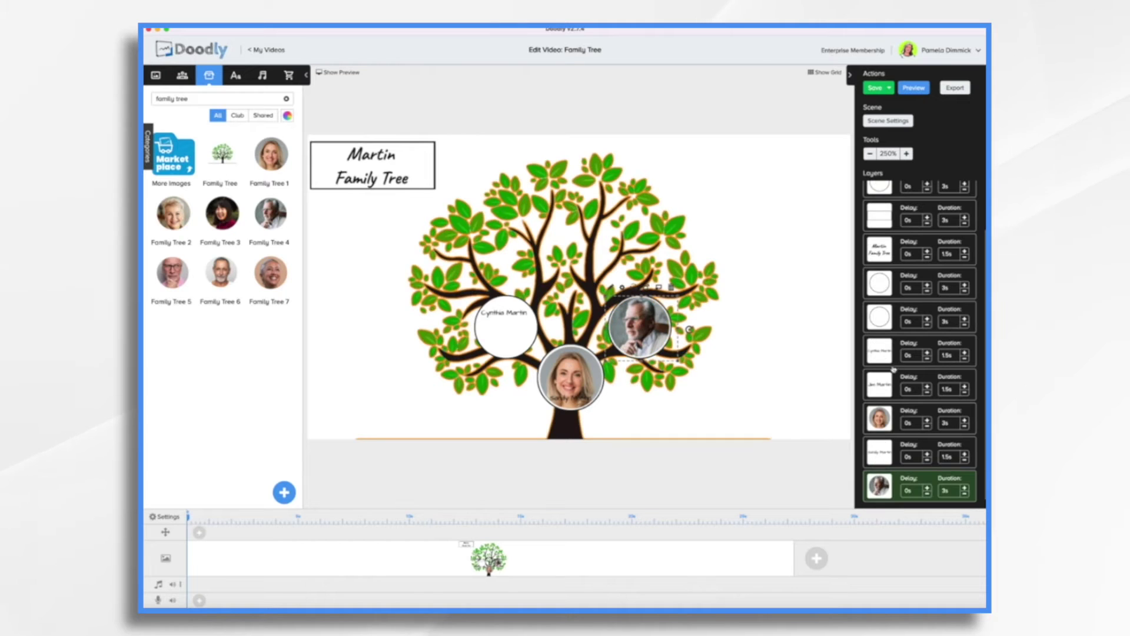
click(888, 385)
drag(887, 385, 887, 489)
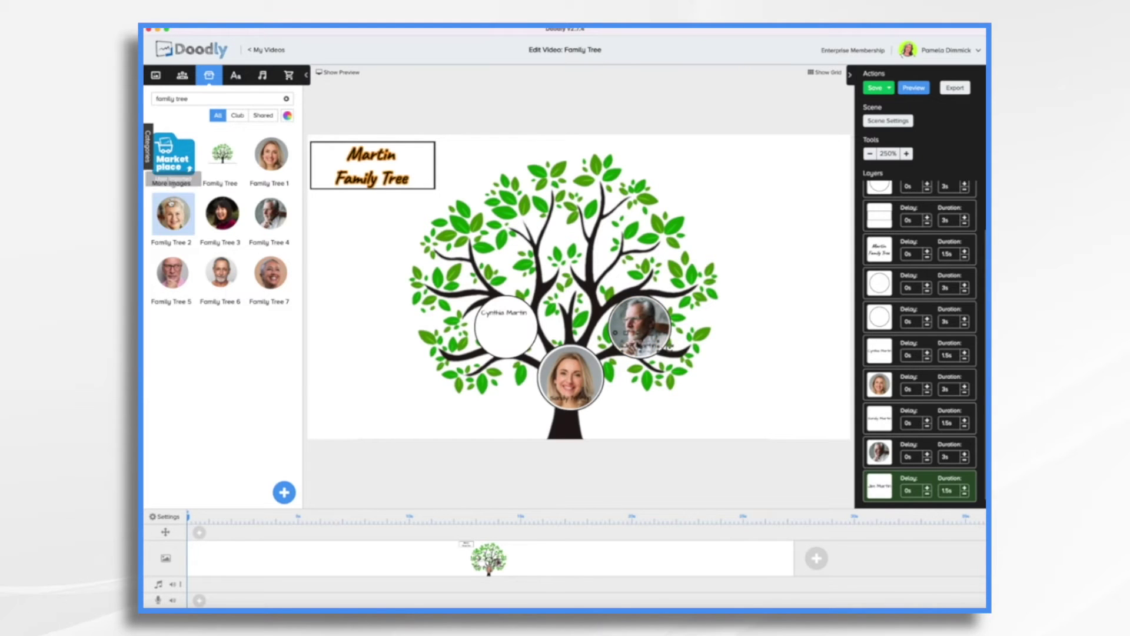
Add the Family Tree 2 photo shrunk onto the left circle, reordering its layer
drag(173, 214, 523, 347)
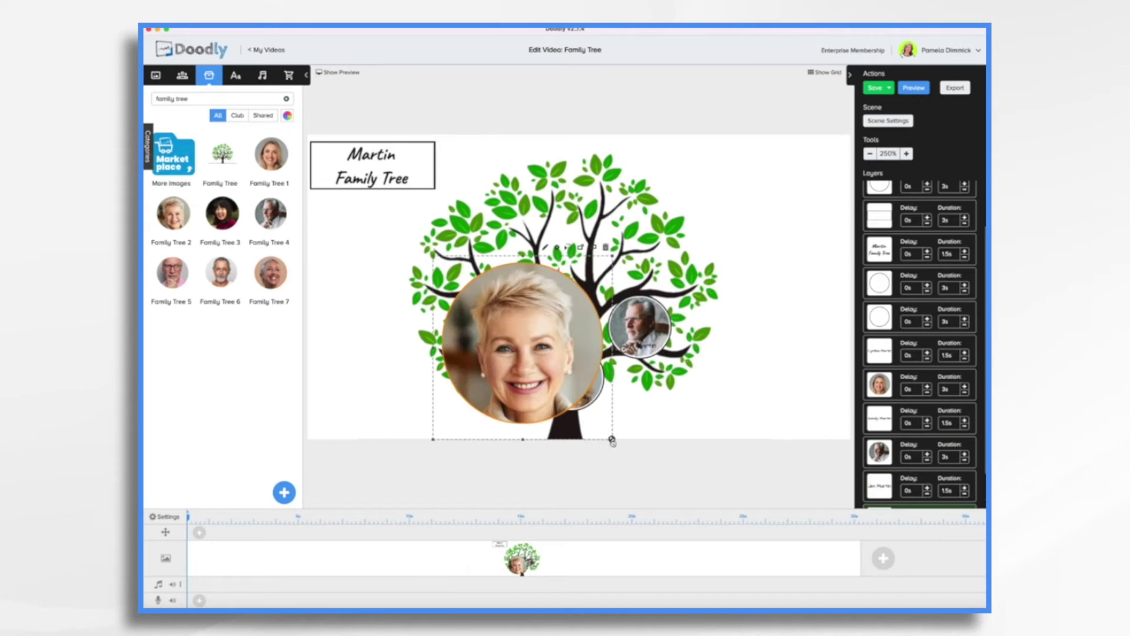
drag(610, 439, 511, 332)
drag(880, 351, 895, 492)
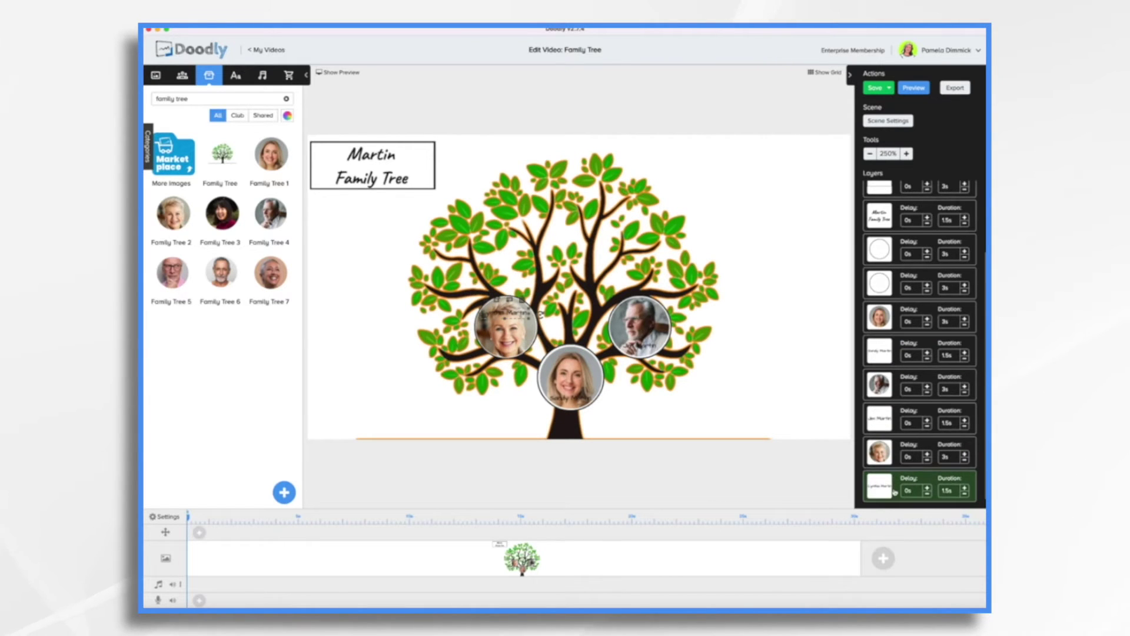
Move the empty circle frame from under the left photo up onto the leaves
click(733, 402)
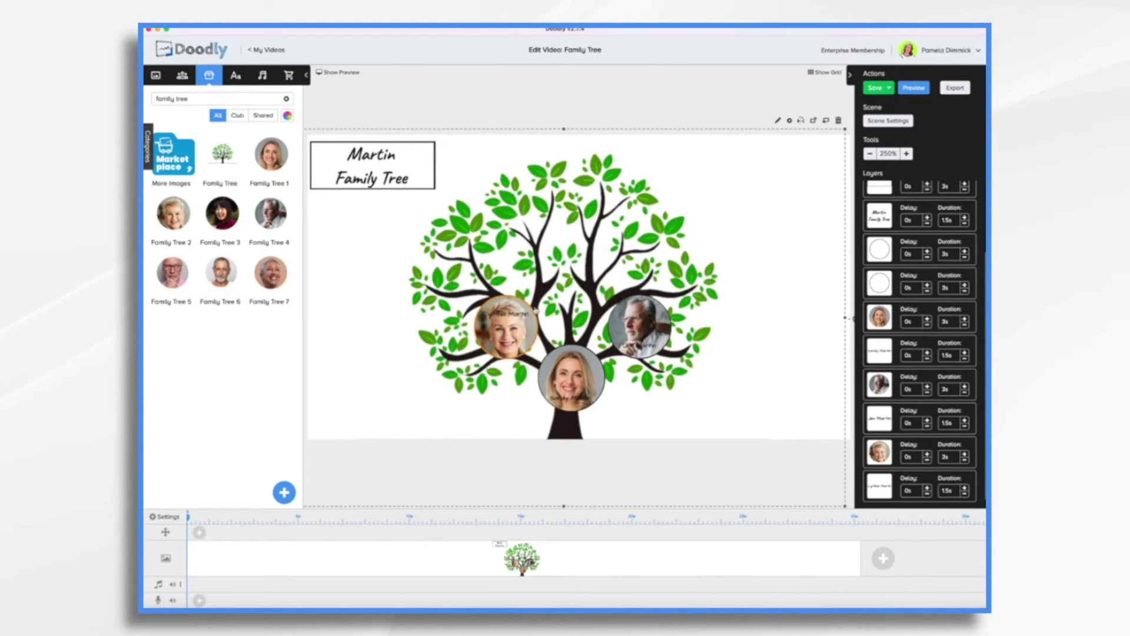
click(532, 317)
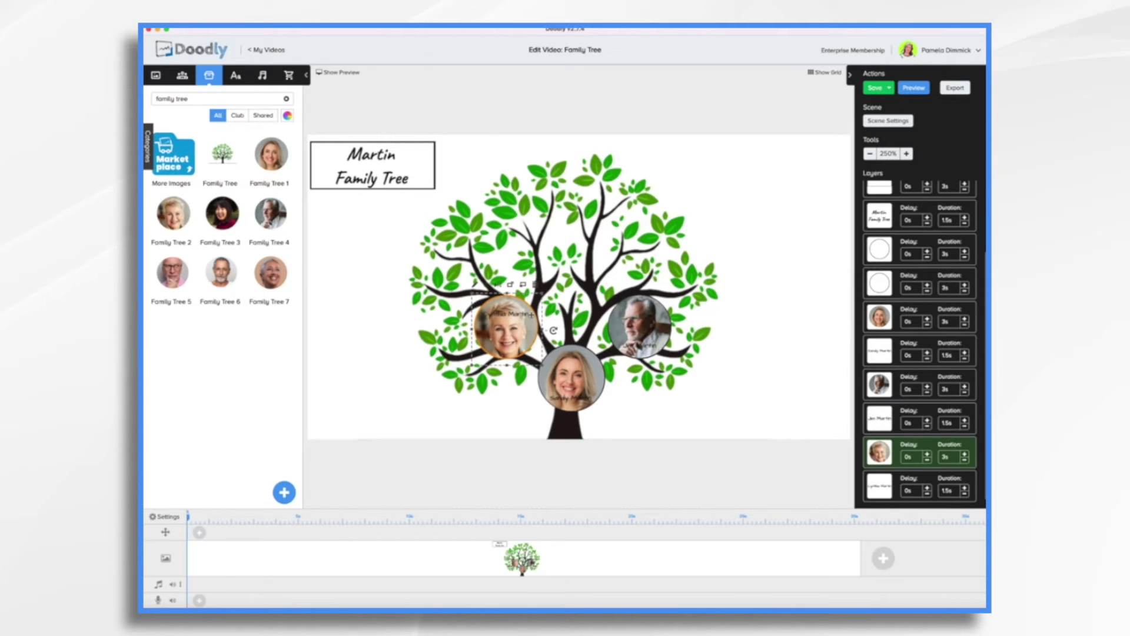
click(878, 288)
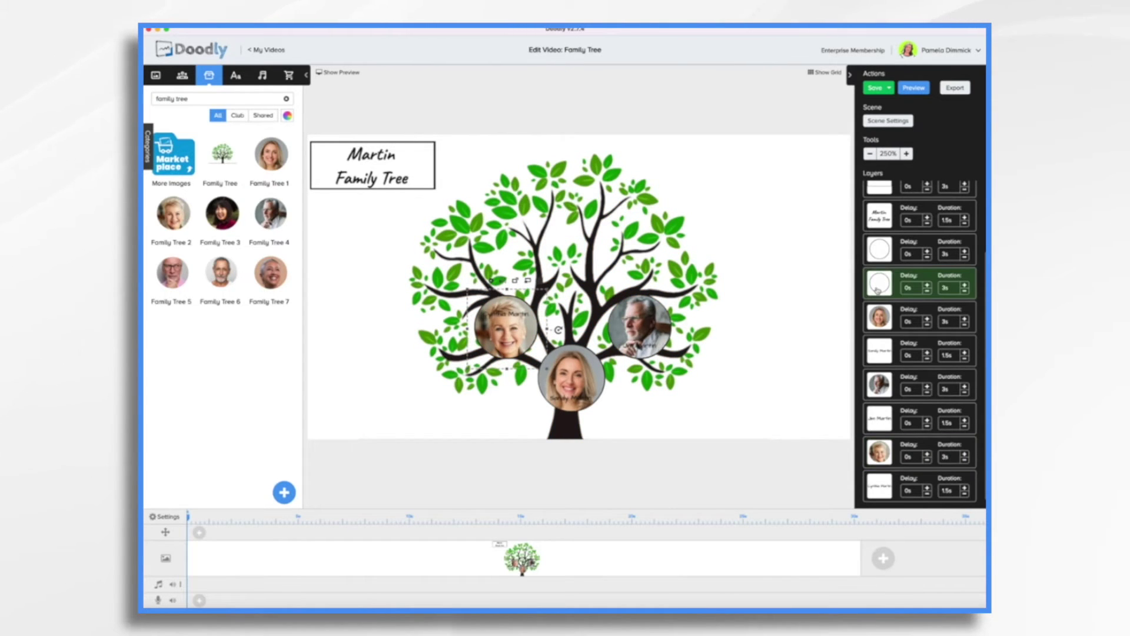
drag(506, 324, 464, 259)
Paste three more empty circles along the upper branches and drop Family Tree 6 into the second
key(ctrl+v)
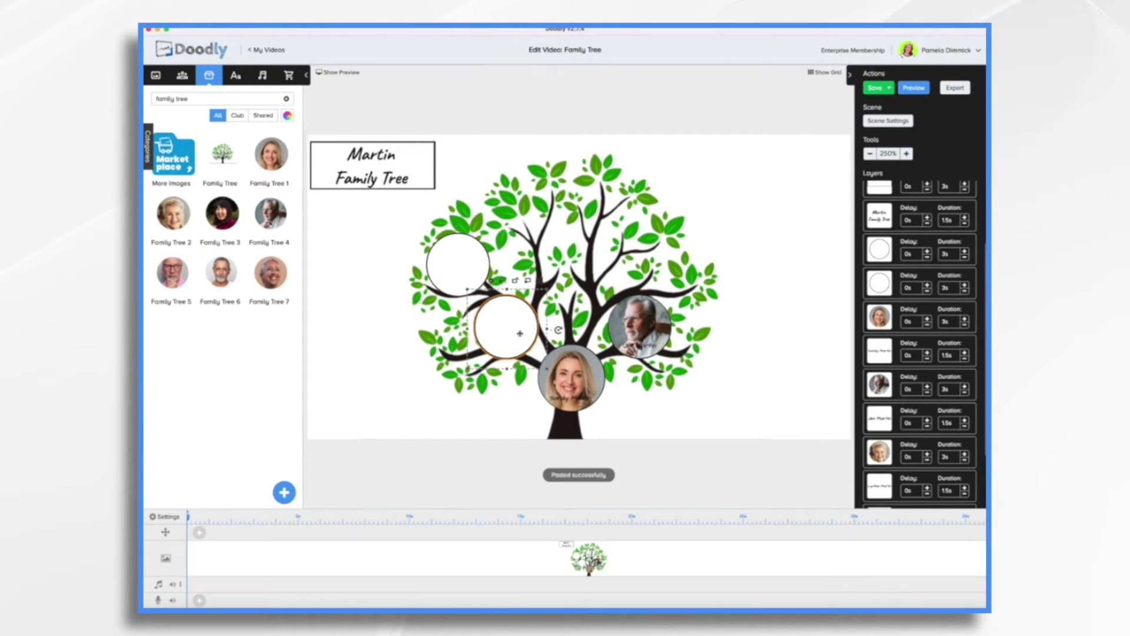
drag(511, 331, 544, 264)
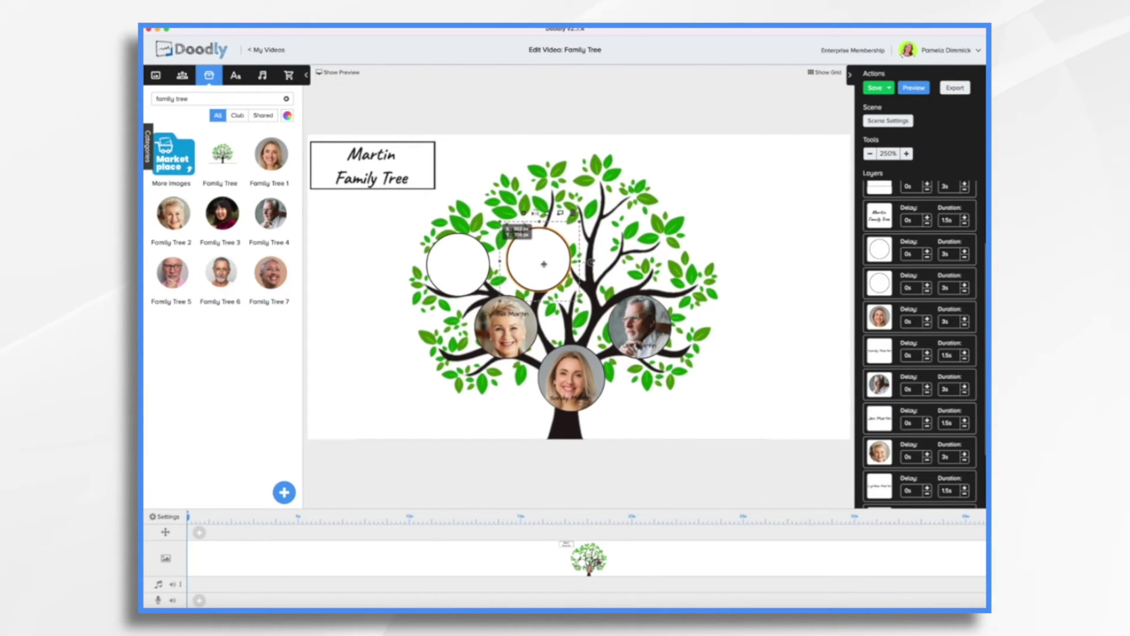
key(ctrl+v)
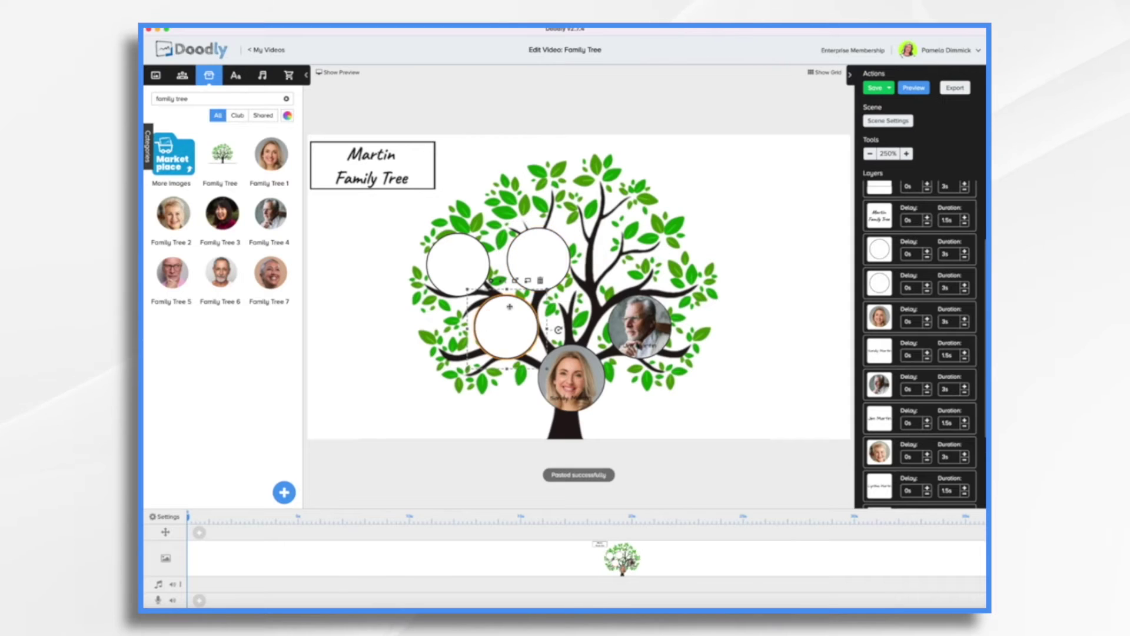
drag(507, 327, 612, 259)
key(ctrl+v)
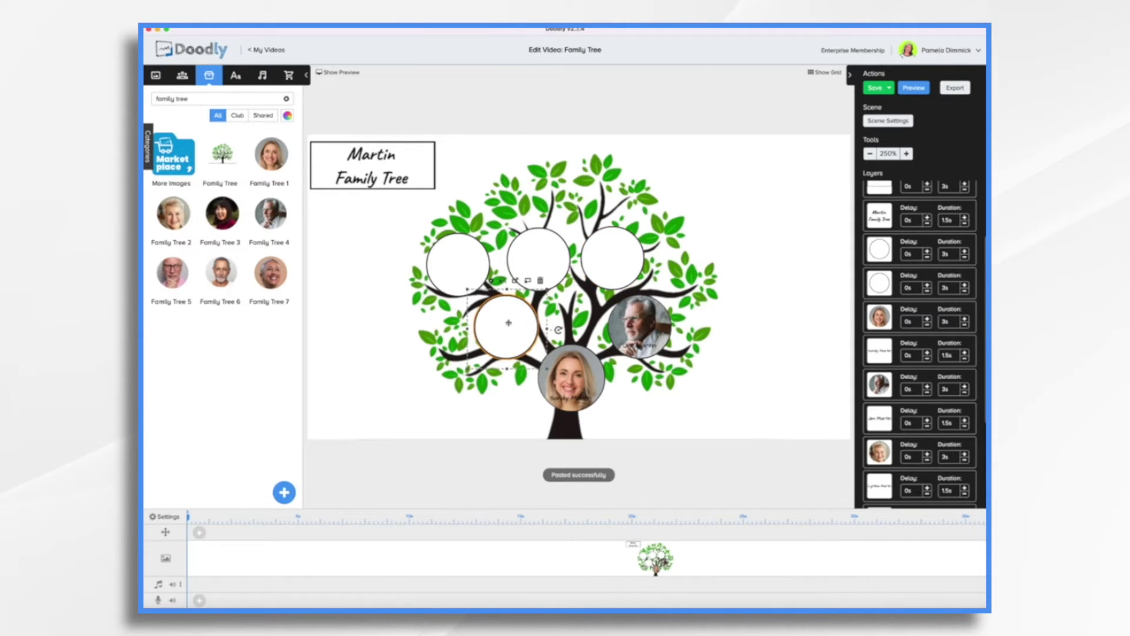
drag(506, 327, 691, 257)
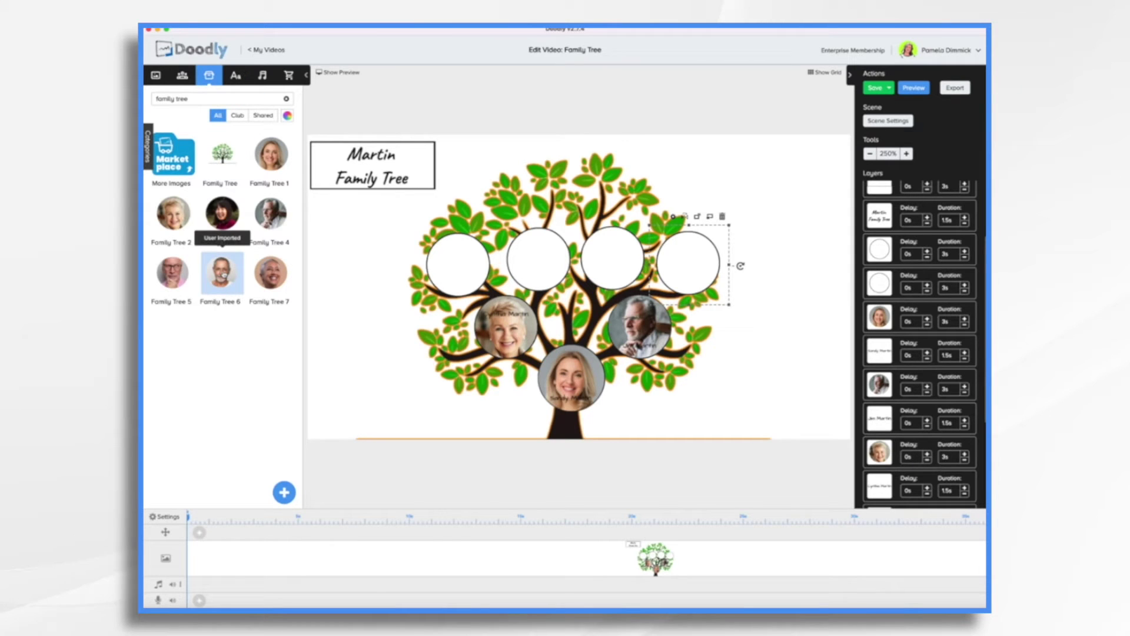
drag(223, 275, 539, 283)
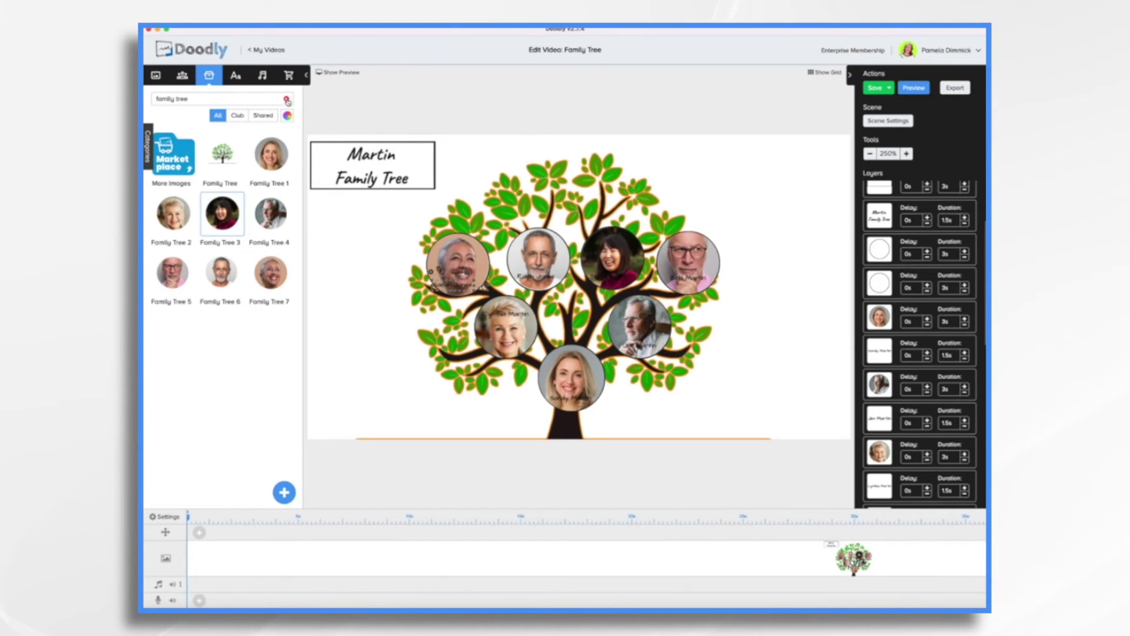
Import the branch image as a new prop named 'Branch'
click(209, 76)
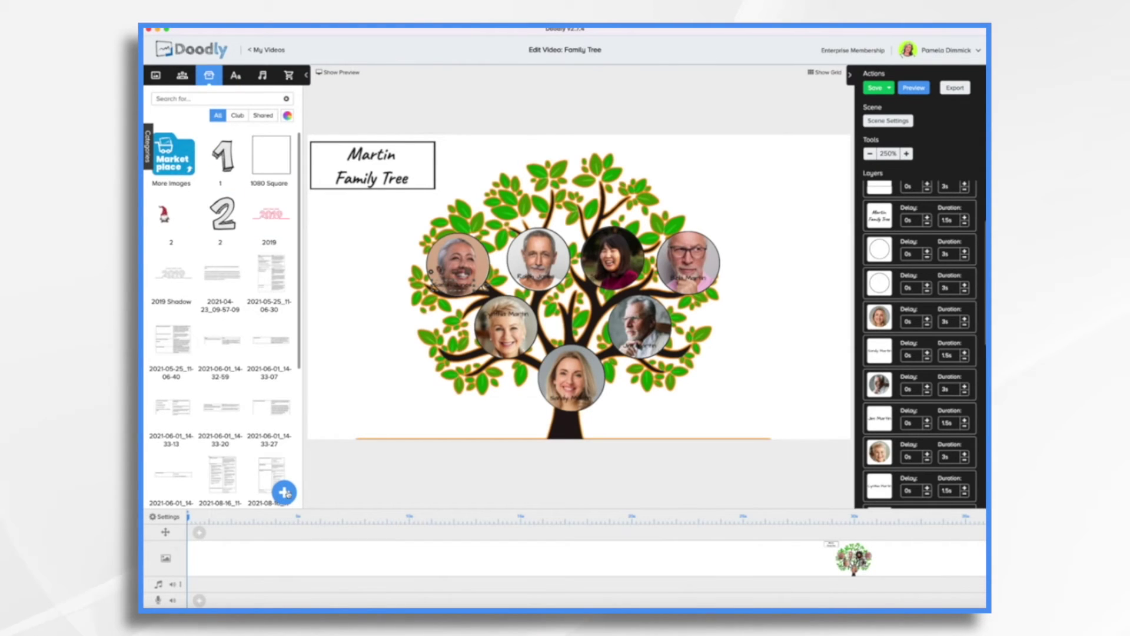
click(284, 492)
drag(766, 253, 564, 306)
key(ctrl+a)
text(Branc)
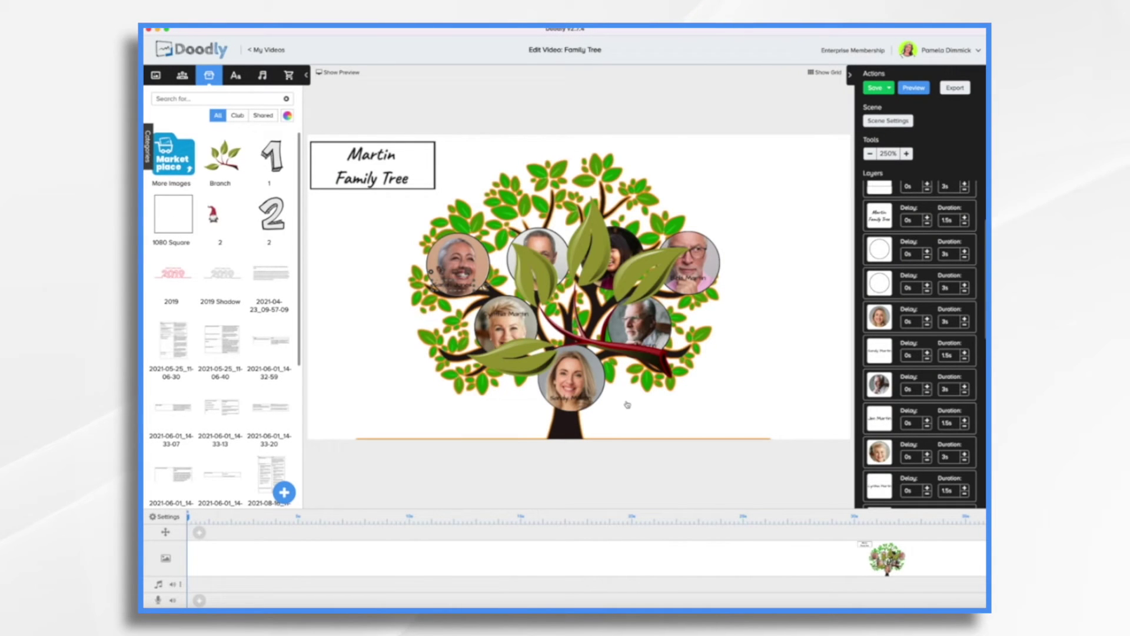
Shrink, position and rotate the branch prop so it reaches up beside the title box
click(652, 357)
drag(588, 343, 436, 333)
drag(499, 360, 462, 331)
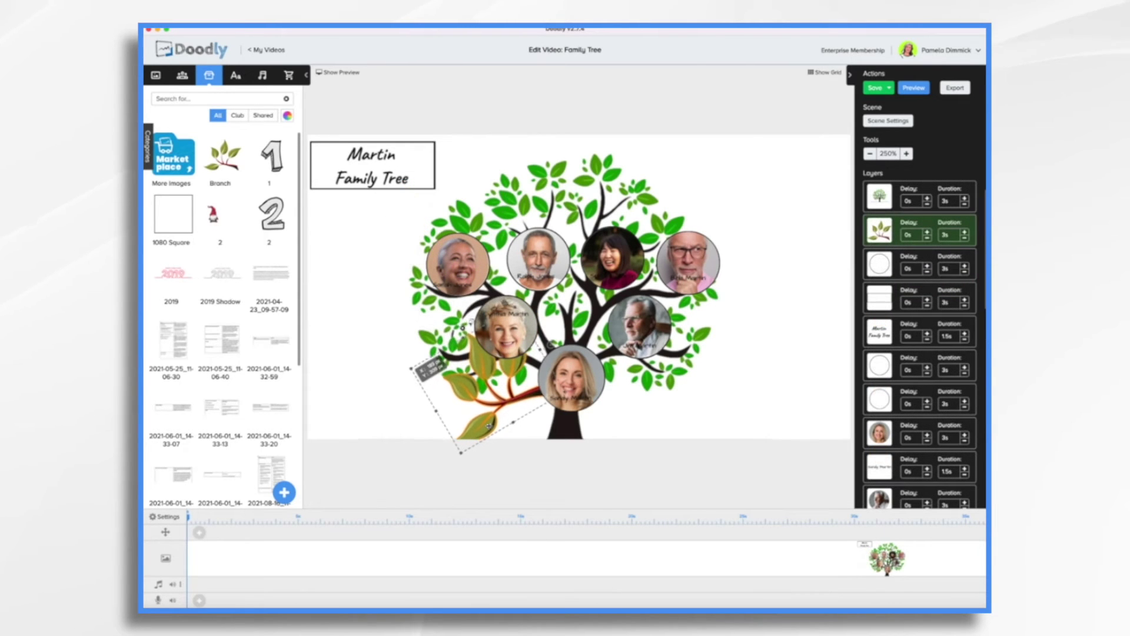
drag(488, 425, 488, 433)
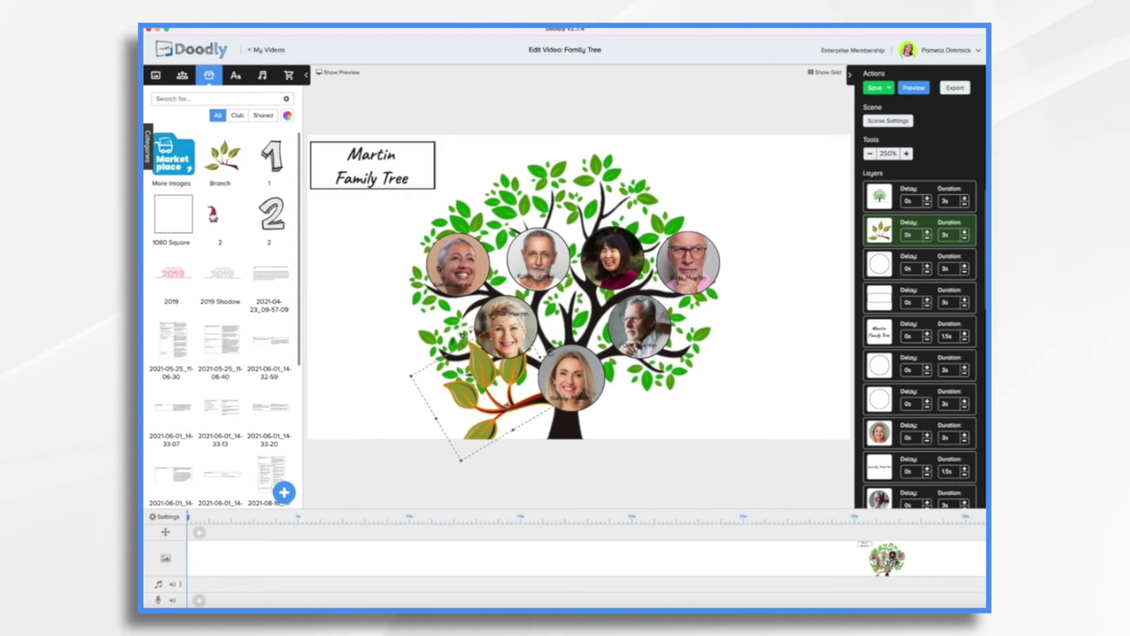
drag(488, 414, 361, 252)
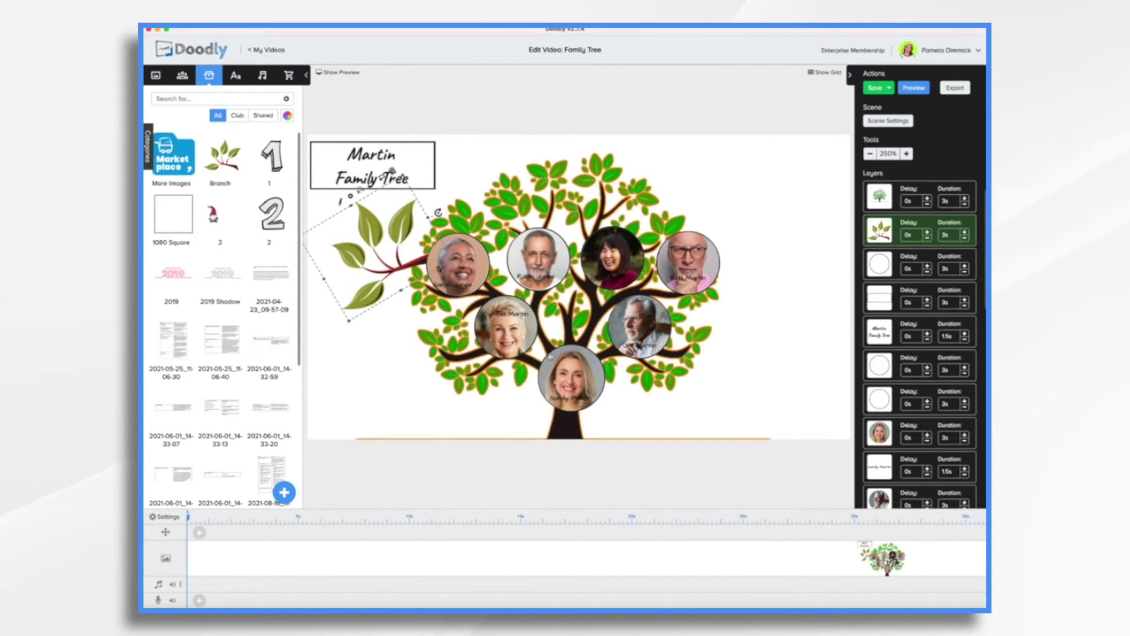
drag(438, 212, 520, 210)
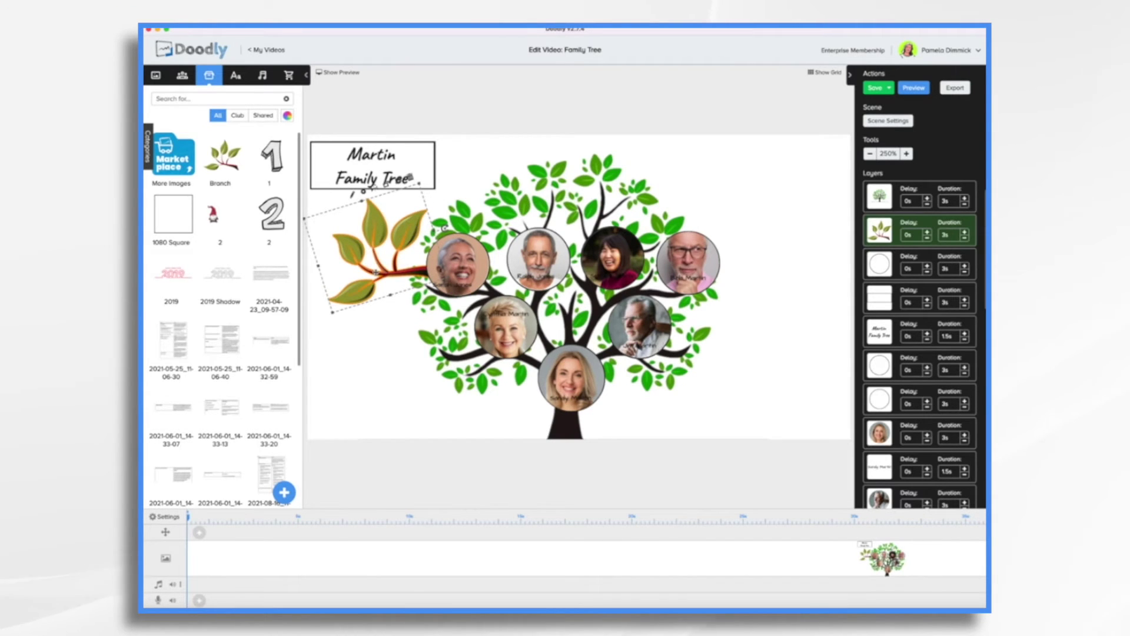
drag(376, 271, 386, 242)
drag(433, 202, 406, 232)
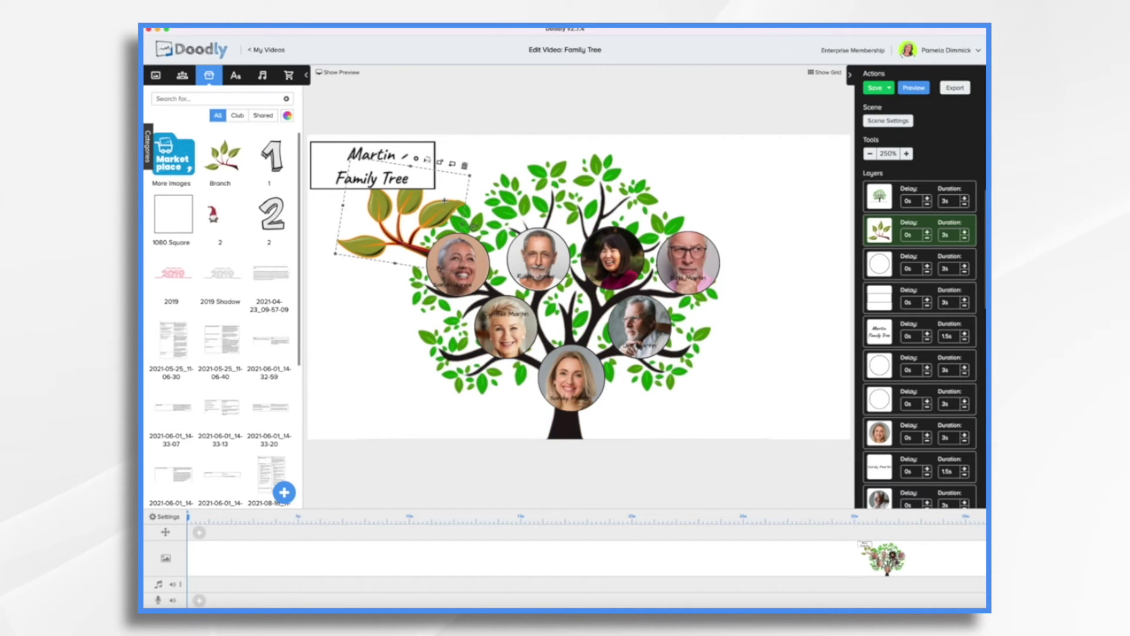
Delete the branch prop, then watch the family-tree preview through and close it
click(465, 165)
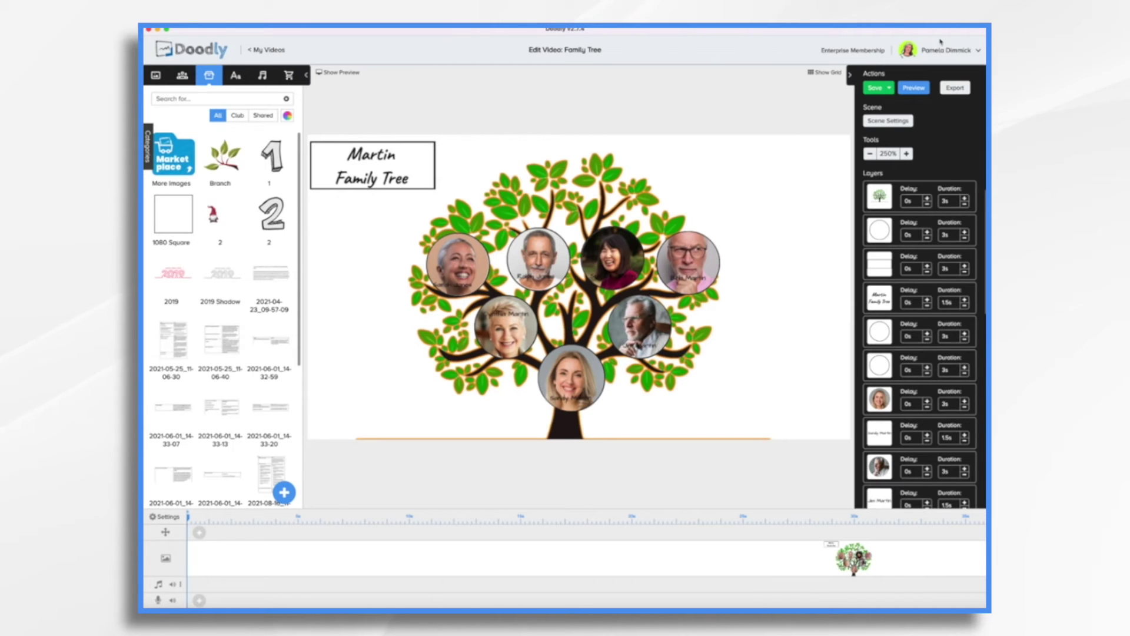
click(919, 89)
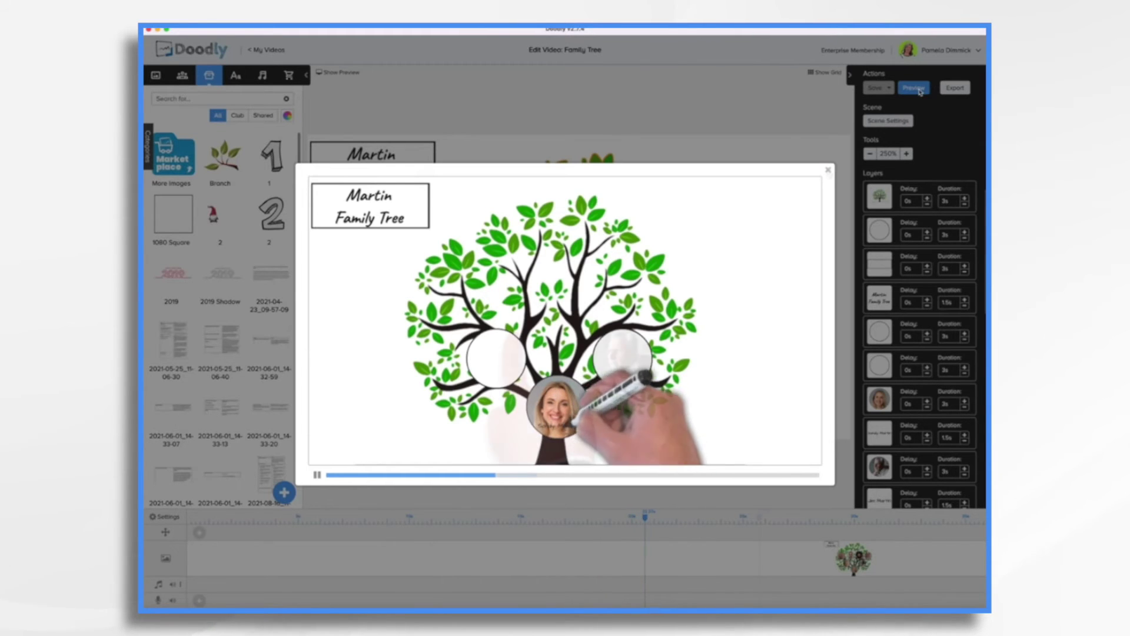
click(827, 170)
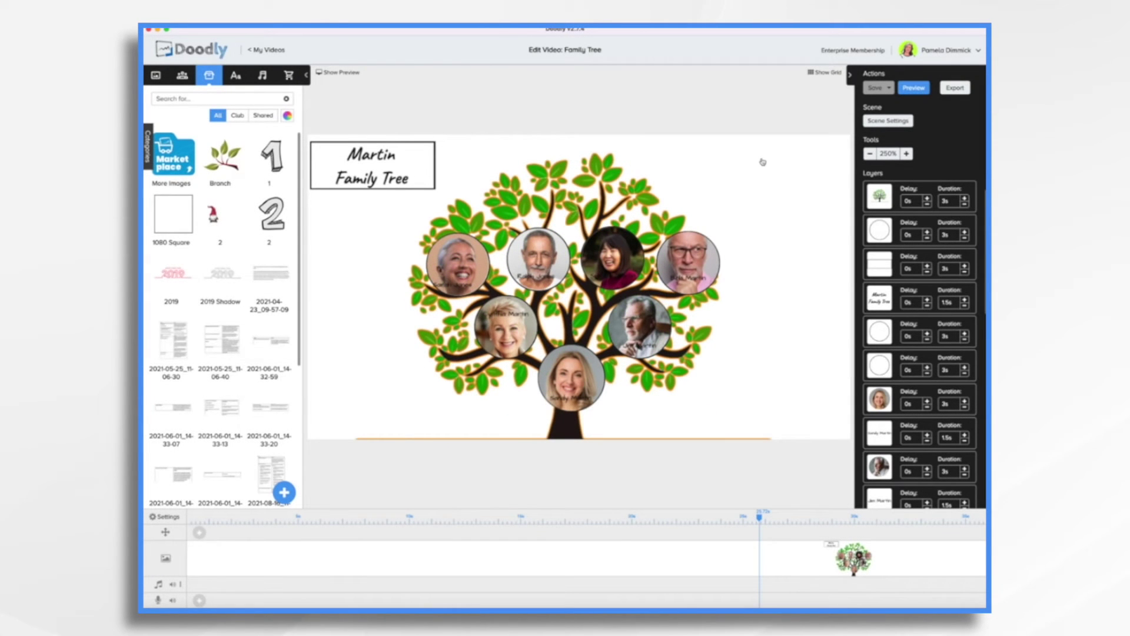
Set Erase mode to Off, choose the third hand in the third row, and apply
click(167, 517)
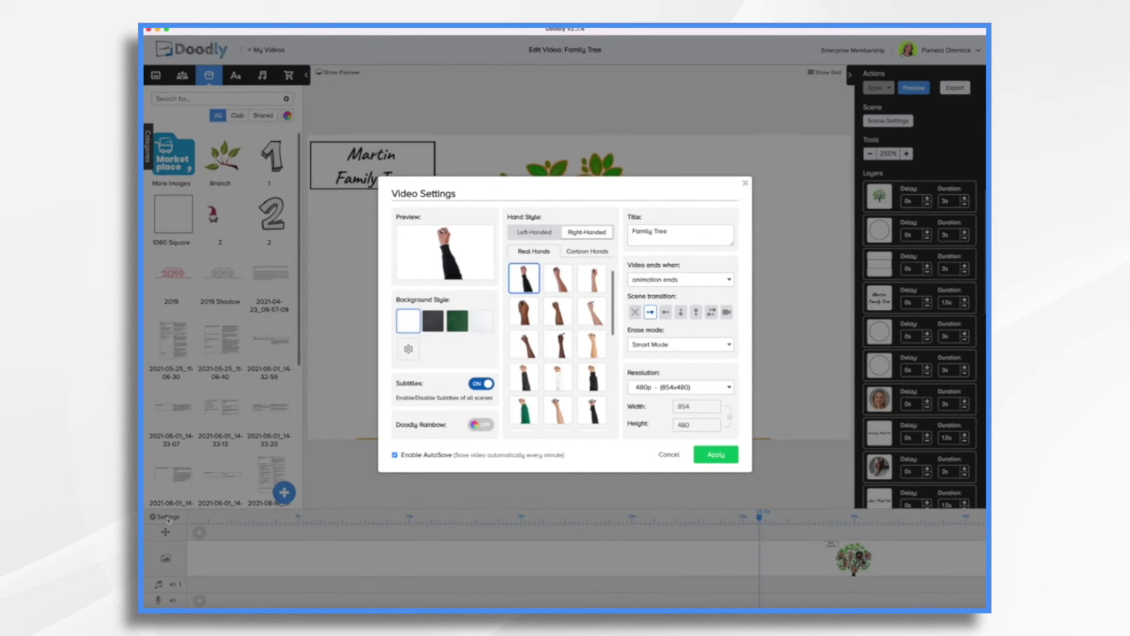
click(685, 347)
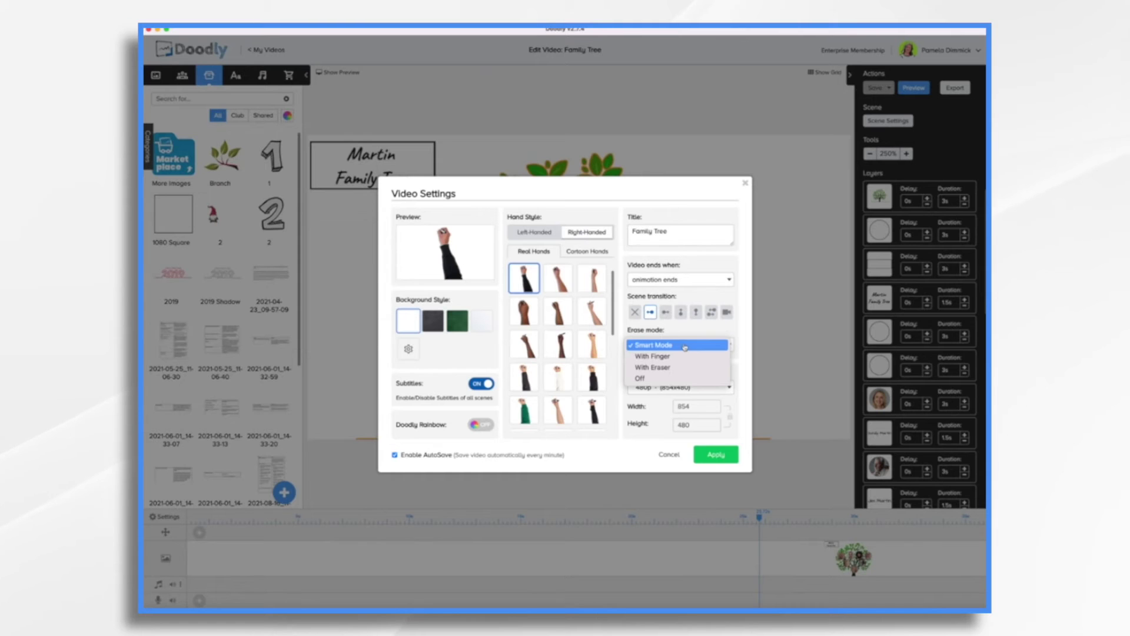
click(651, 379)
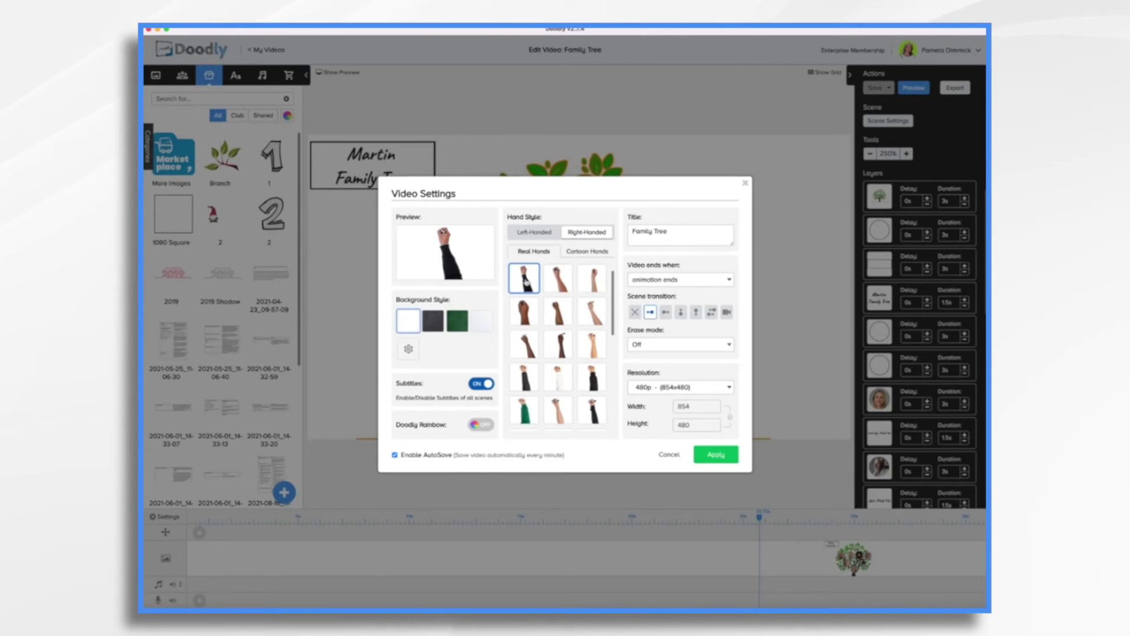
click(598, 352)
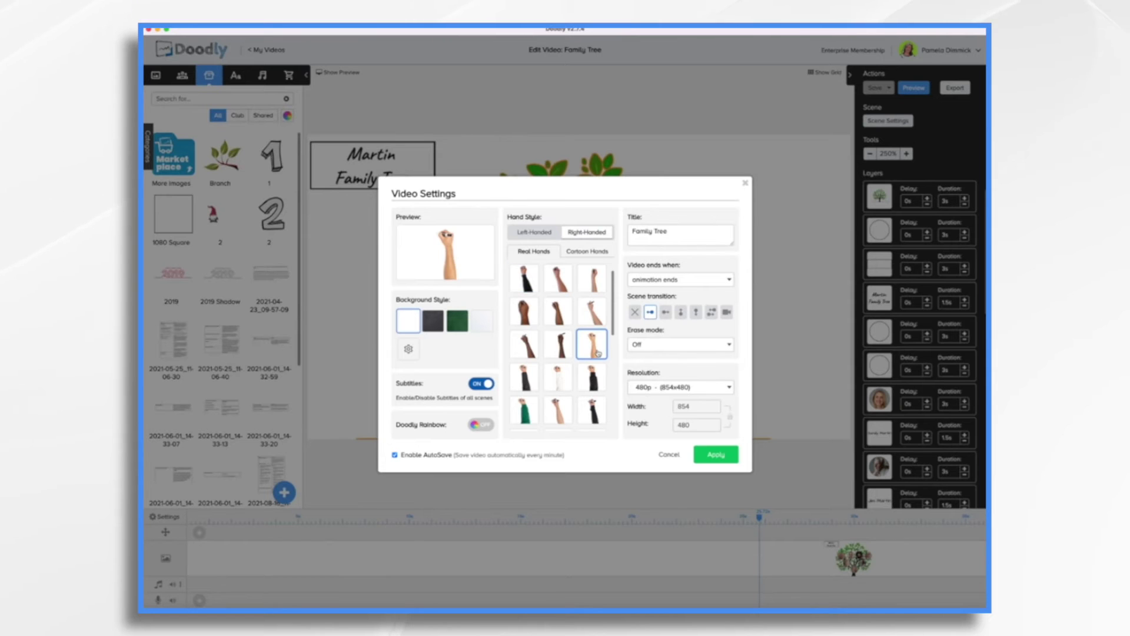
click(711, 457)
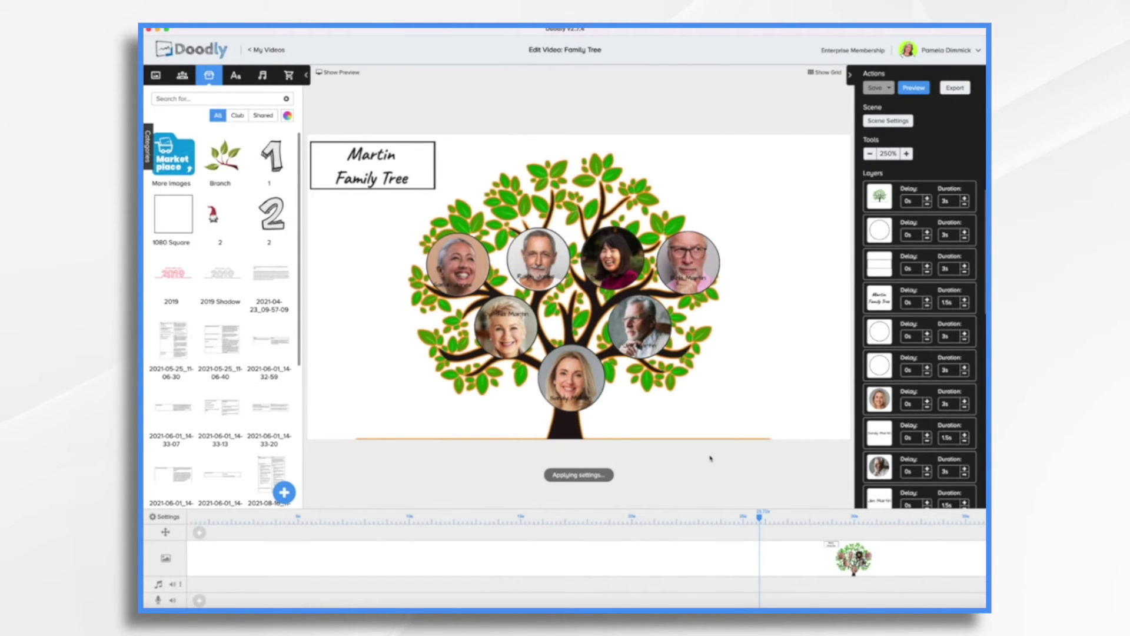
Change the bottom portrait's Reveal Mode from Draw to Fade and save back to the video
click(589, 370)
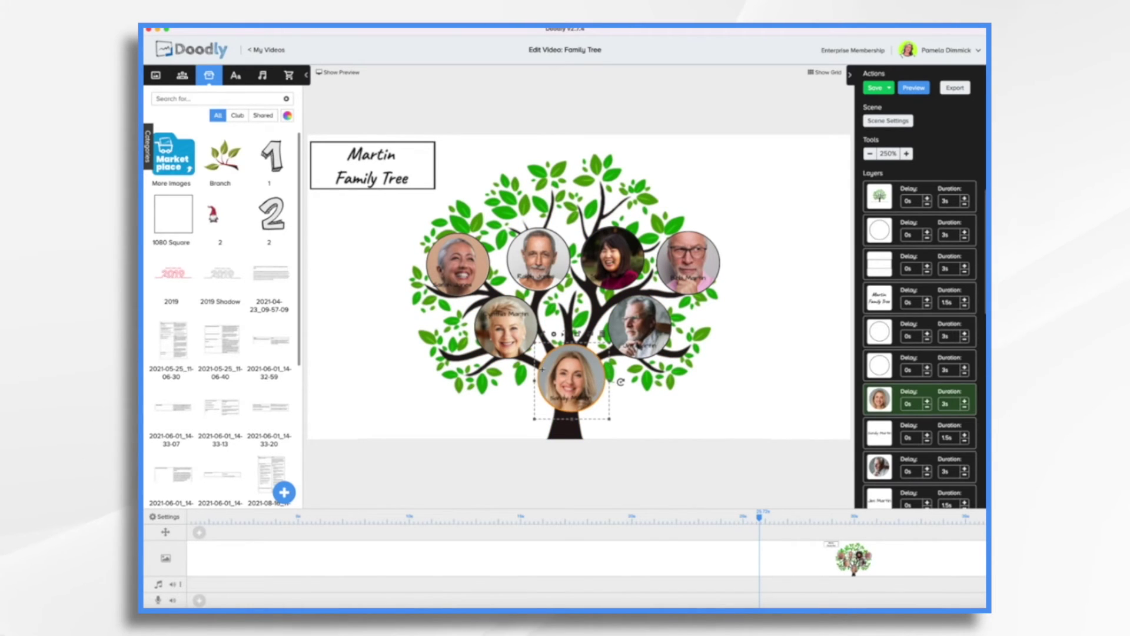
click(545, 333)
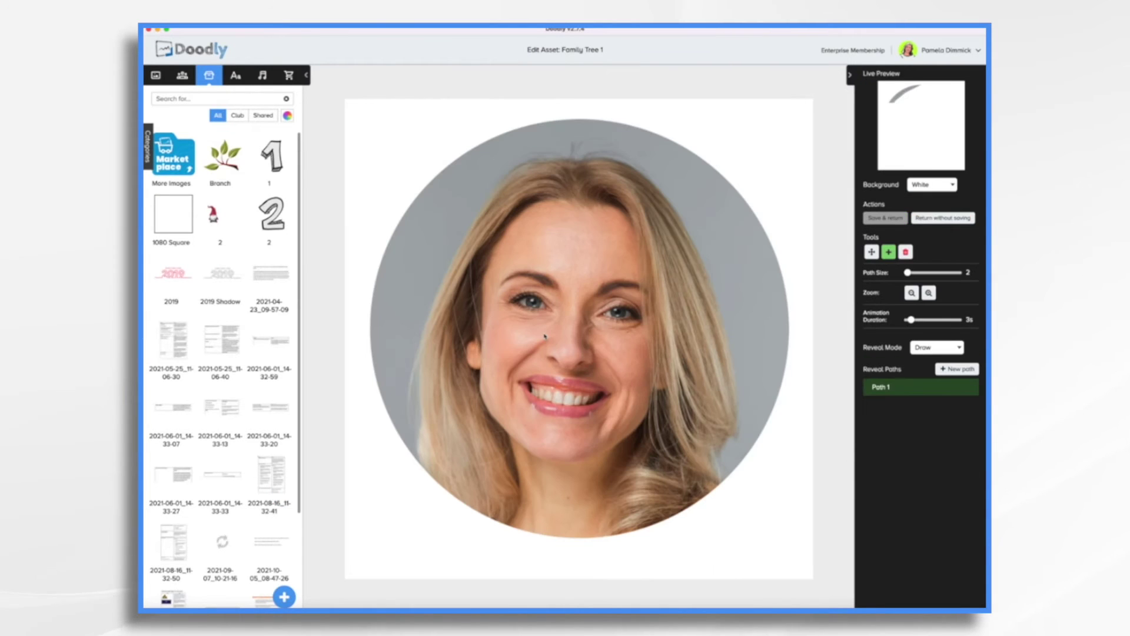
click(926, 349)
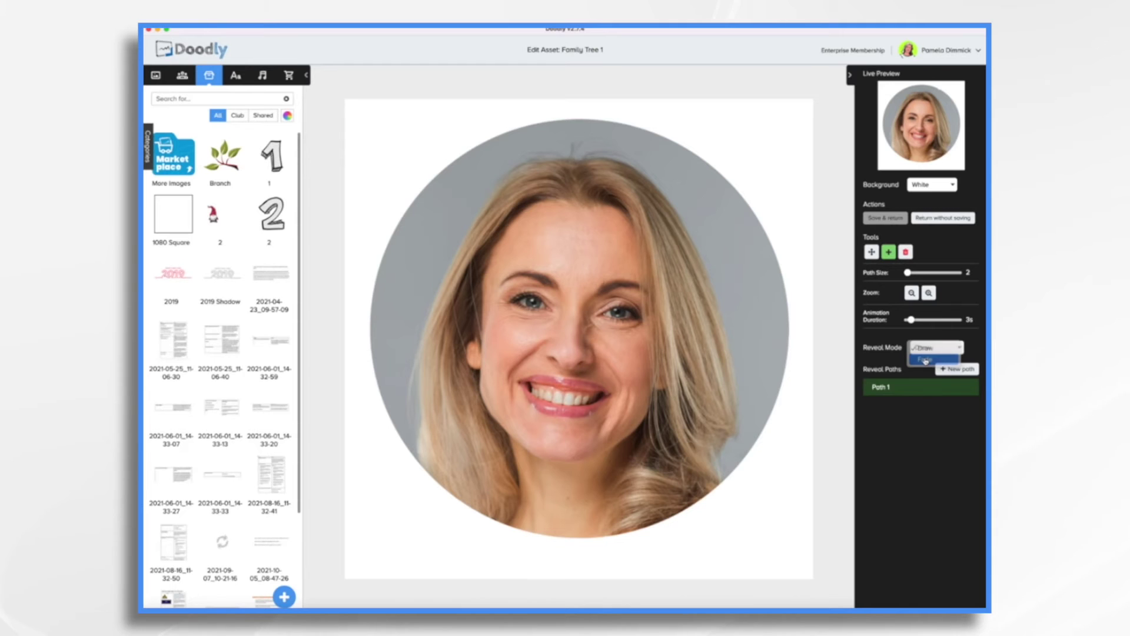
click(925, 356)
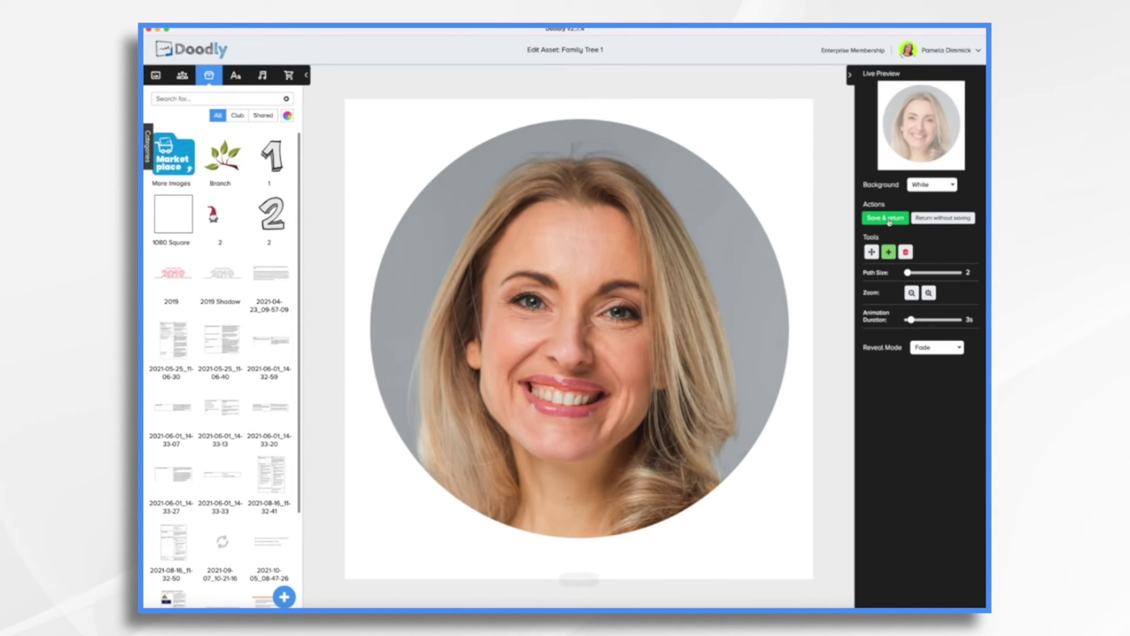
click(888, 219)
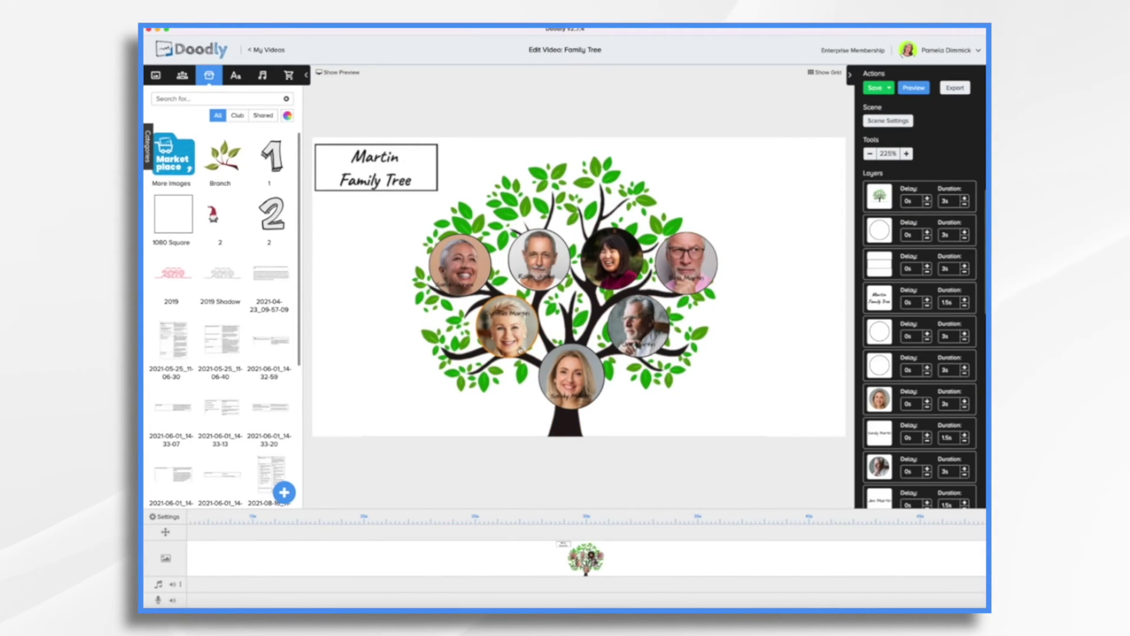
Select the lower-left portrait and shorten the second layer's duration to 1s
click(529, 332)
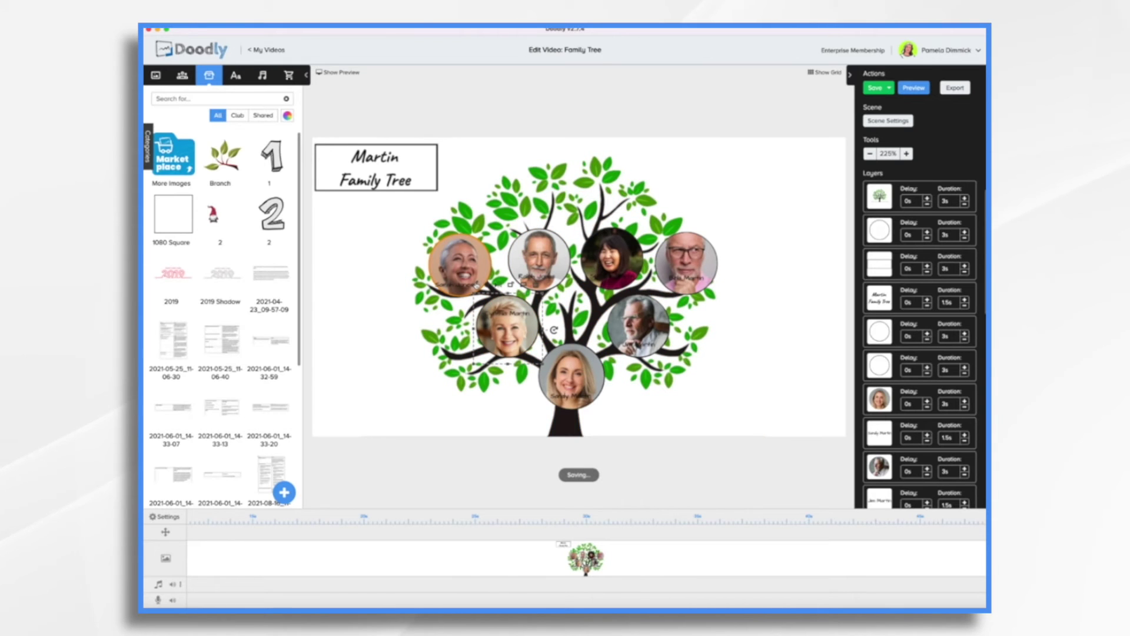
double_click(477, 290)
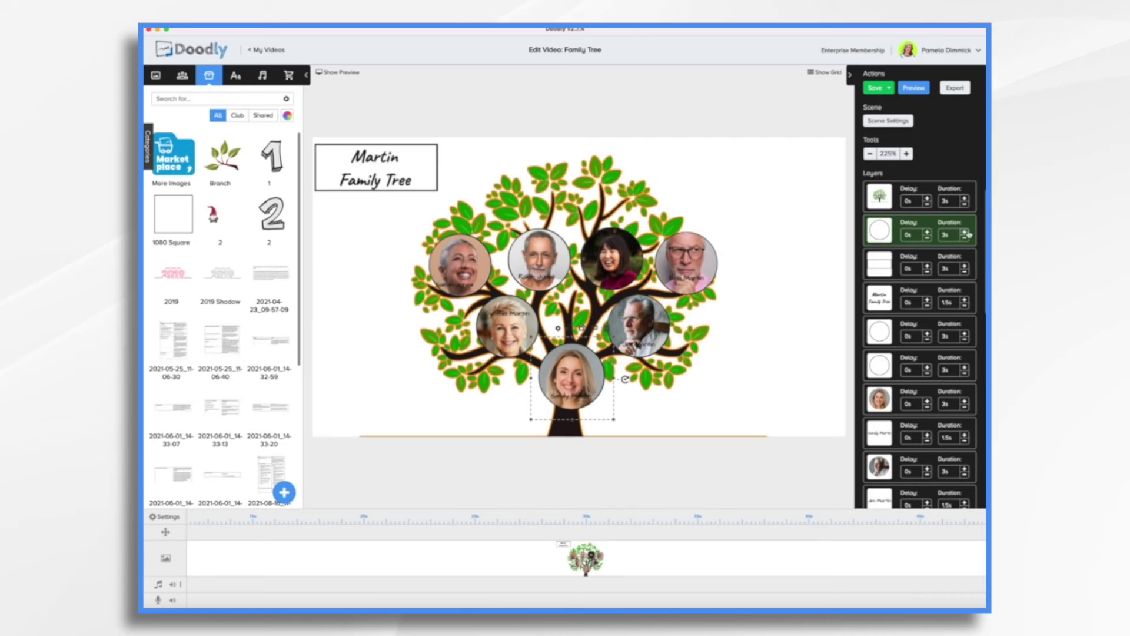
click(966, 238)
click(966, 239)
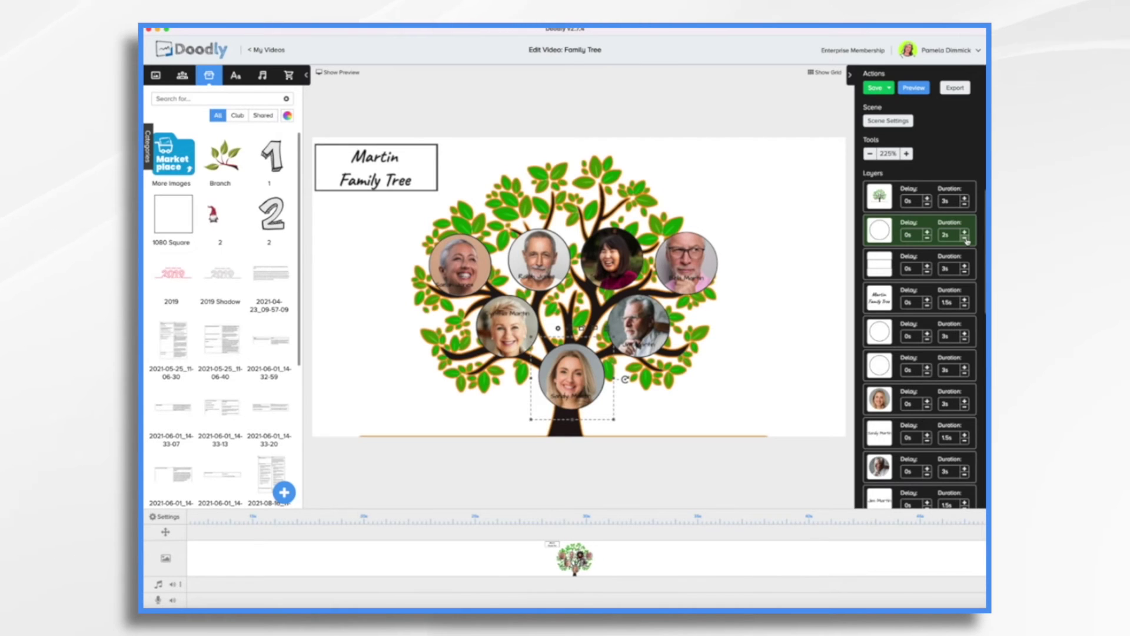
click(966, 238)
click(966, 238)
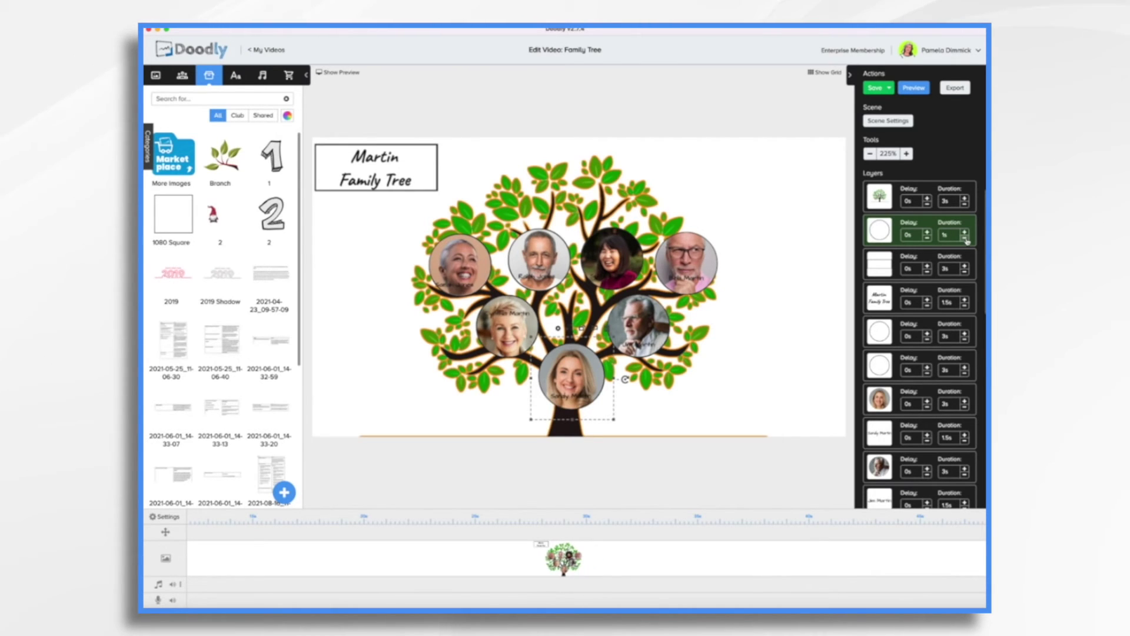
Shorten the third, fifth and sixth layers' durations to 1s
click(966, 272)
click(965, 272)
click(966, 272)
click(966, 272)
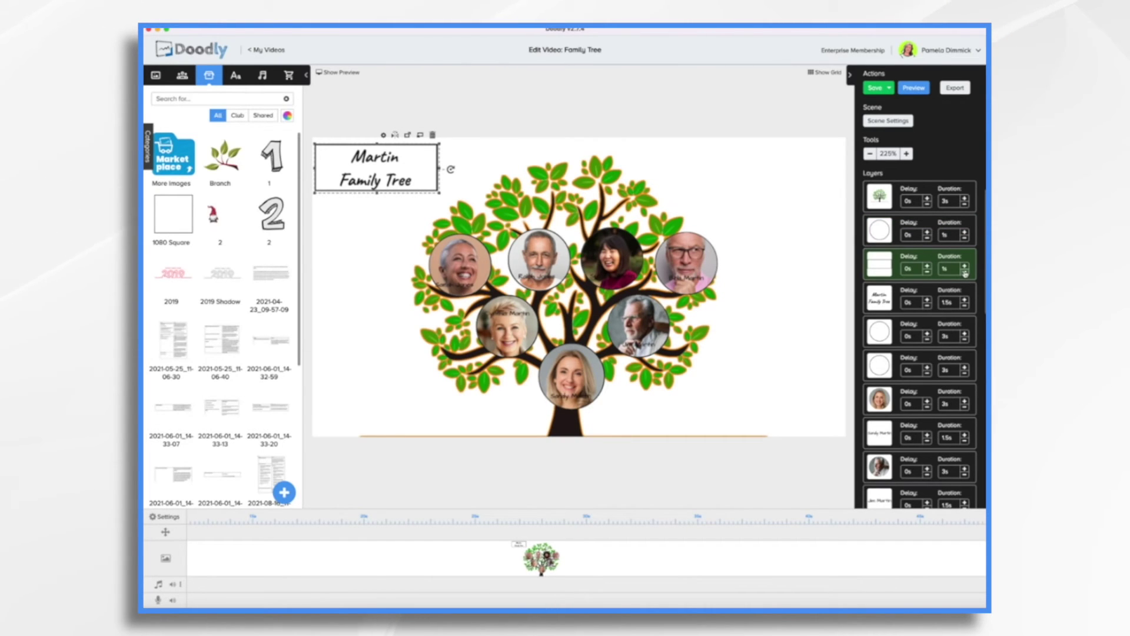
click(966, 339)
click(966, 339)
click(966, 340)
click(966, 339)
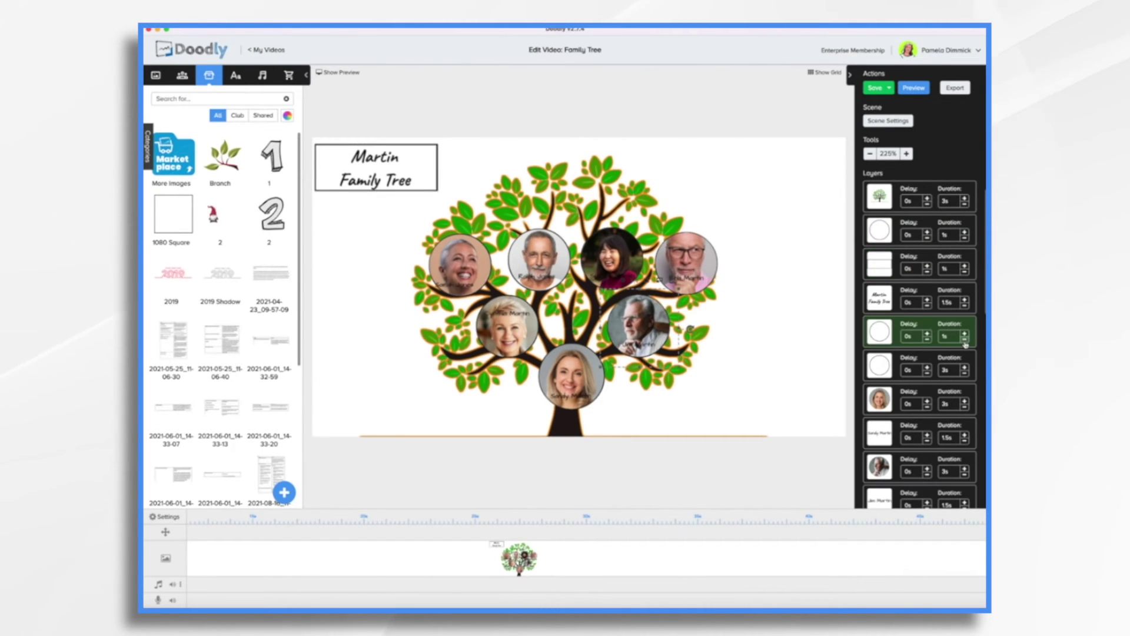
click(966, 373)
click(966, 374)
click(966, 373)
click(966, 373)
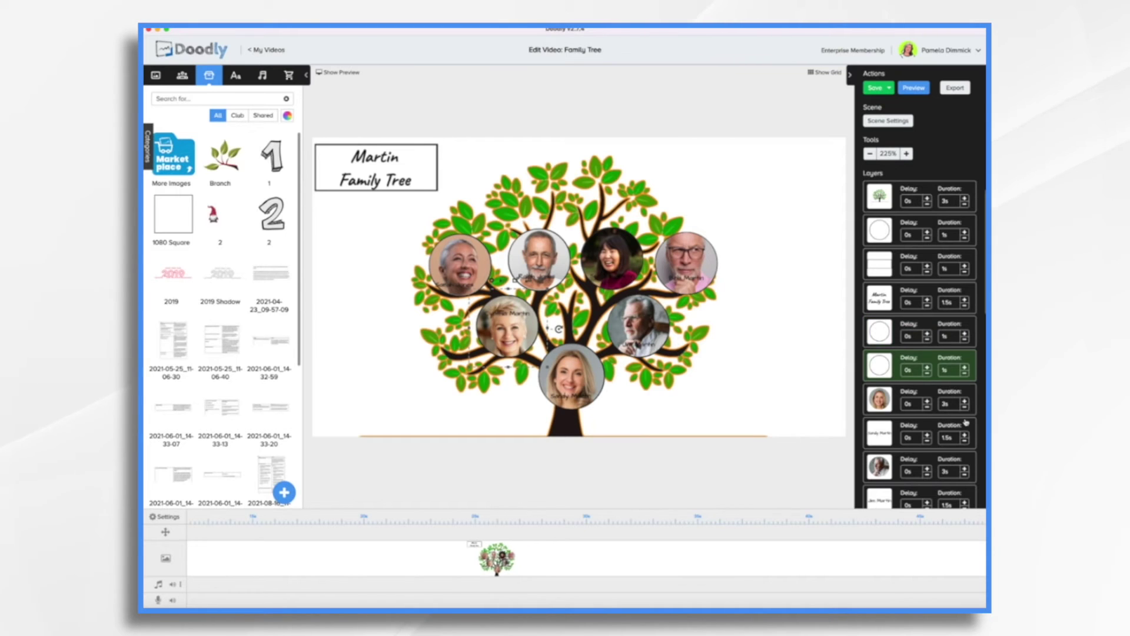
Shorten the ninth and last layers to 1s, then select the tree layer
scroll(966, 412, down, 3)
click(966, 465)
click(966, 465)
click(966, 465)
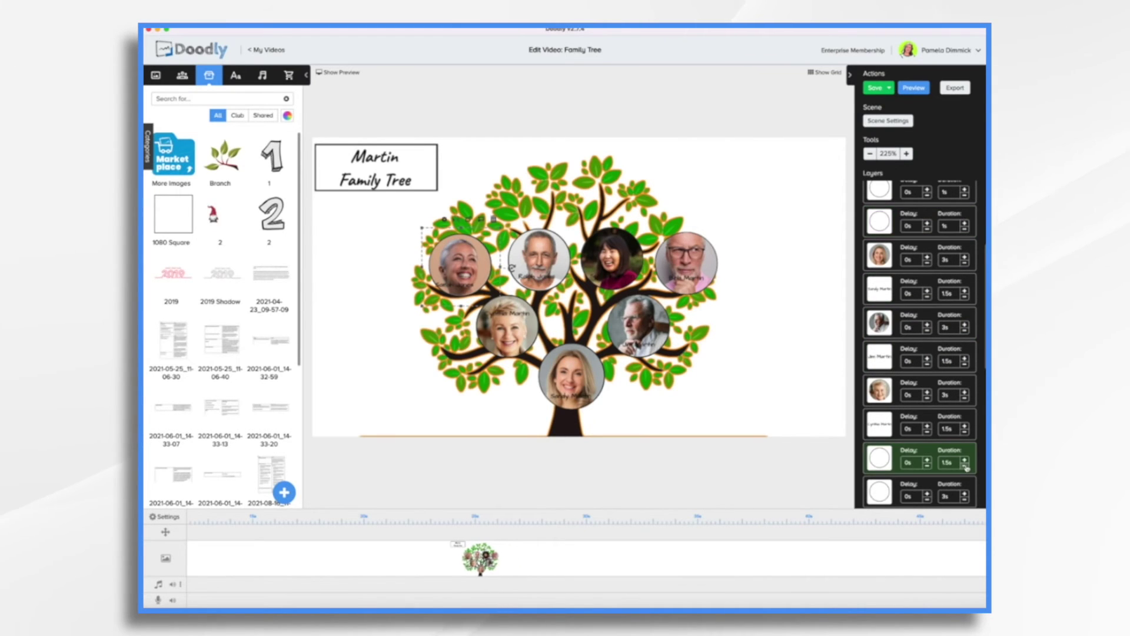
click(966, 465)
click(965, 500)
click(964, 501)
click(964, 500)
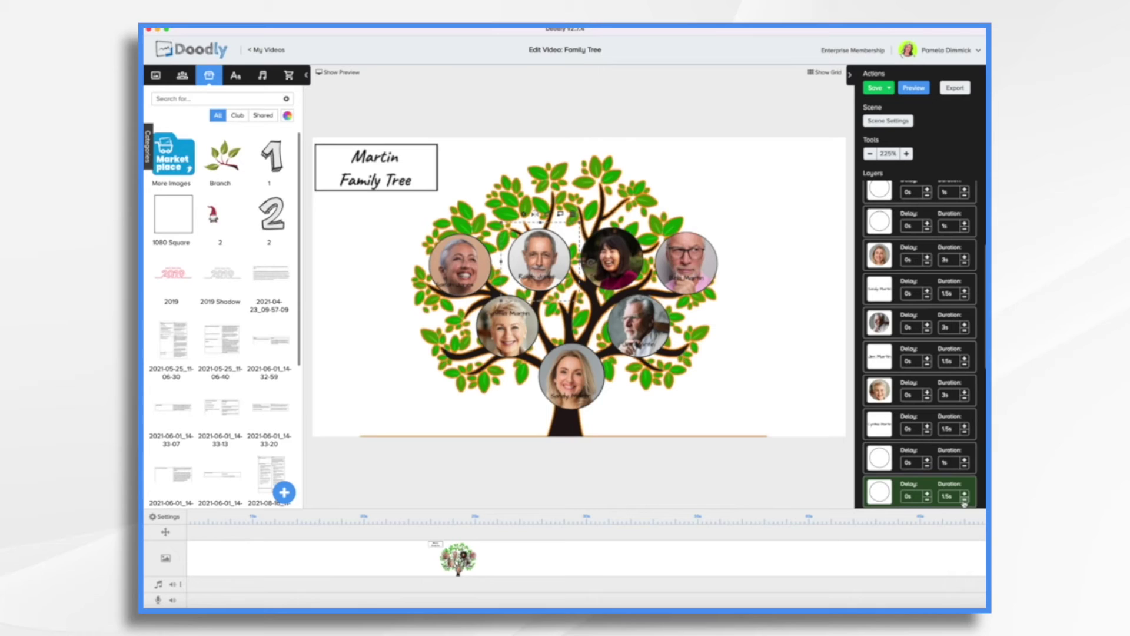
click(964, 500)
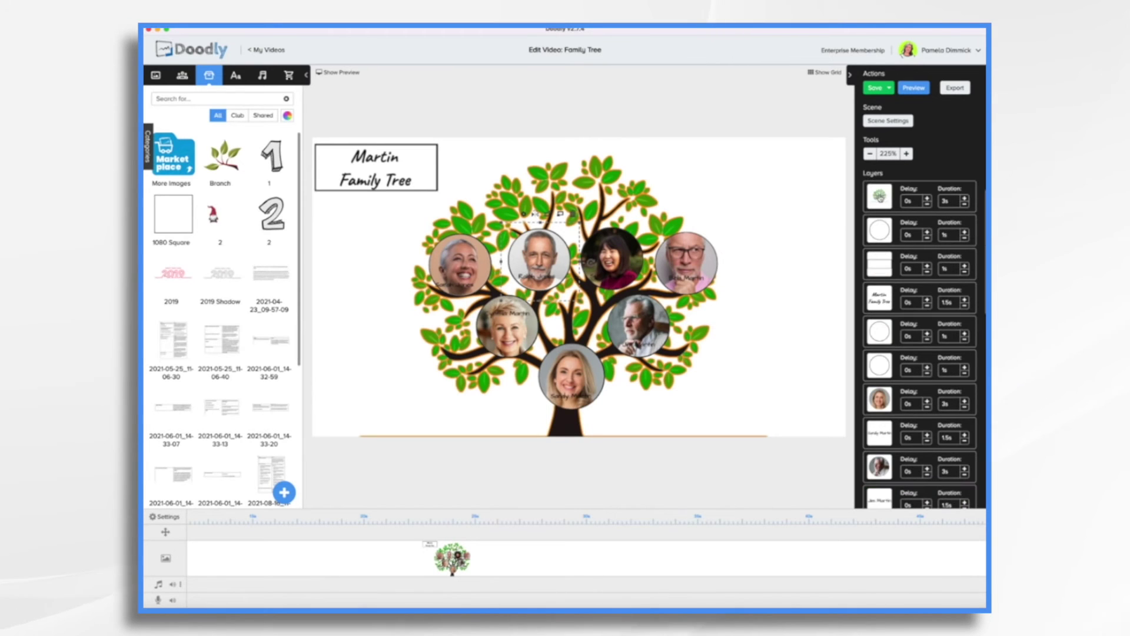
click(879, 196)
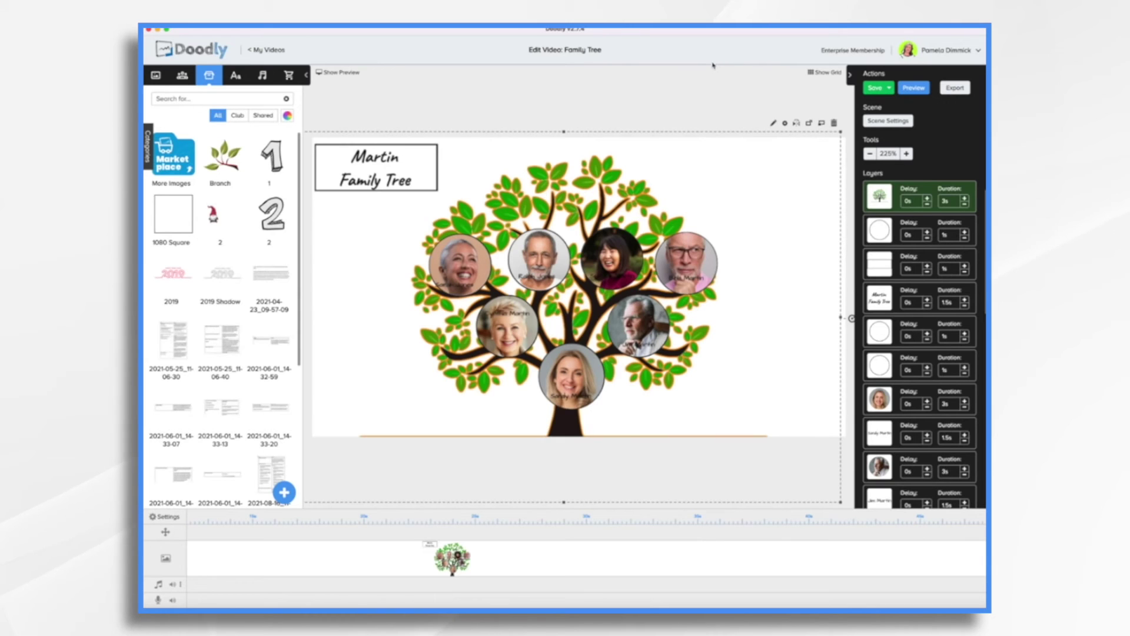
In the tree's editor, draw a thick reveal path along the ground line
click(774, 124)
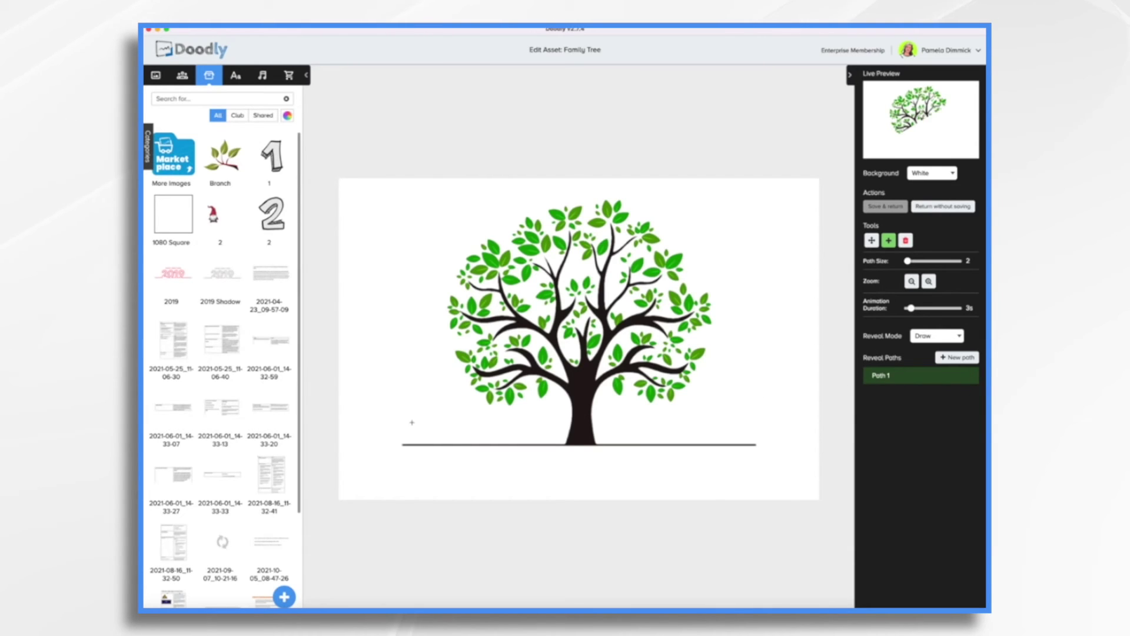
click(403, 443)
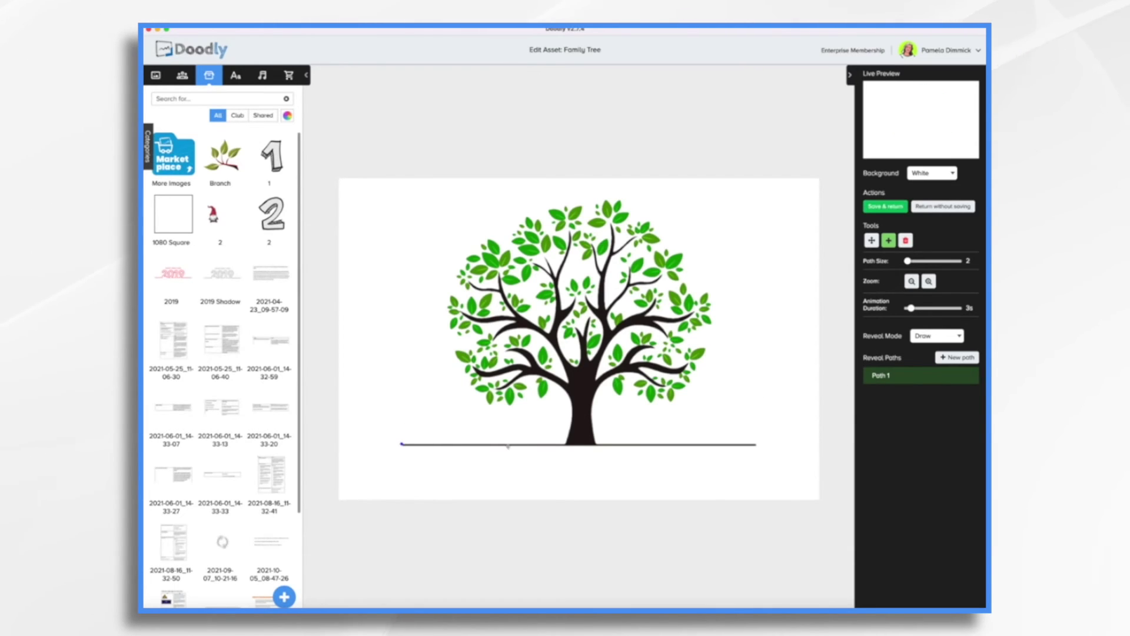
click(760, 444)
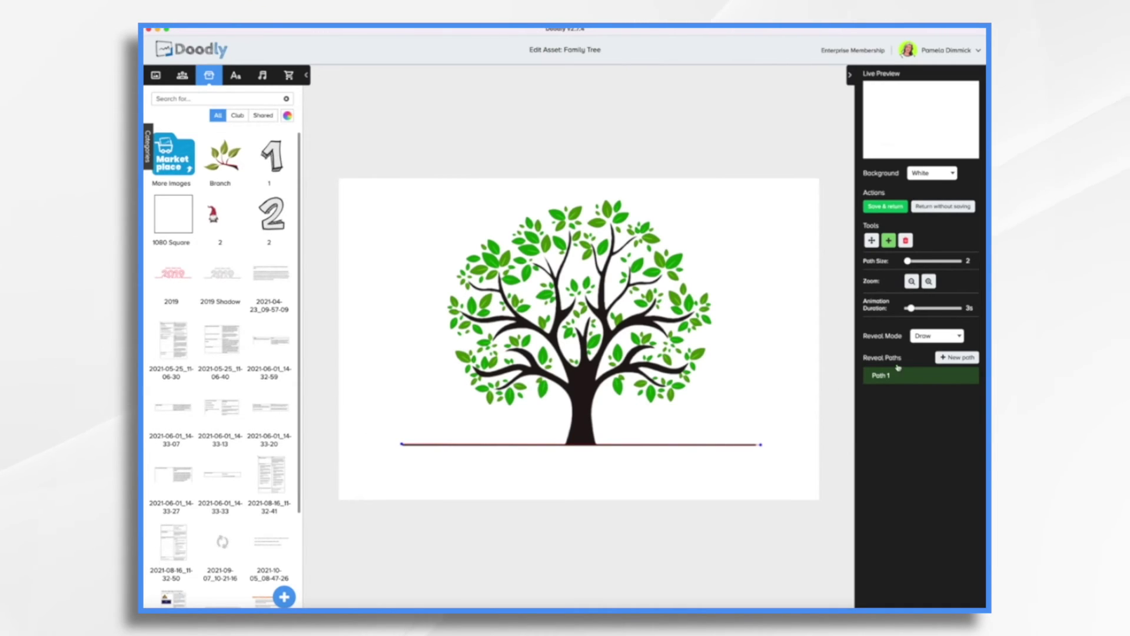
drag(910, 263, 911, 265)
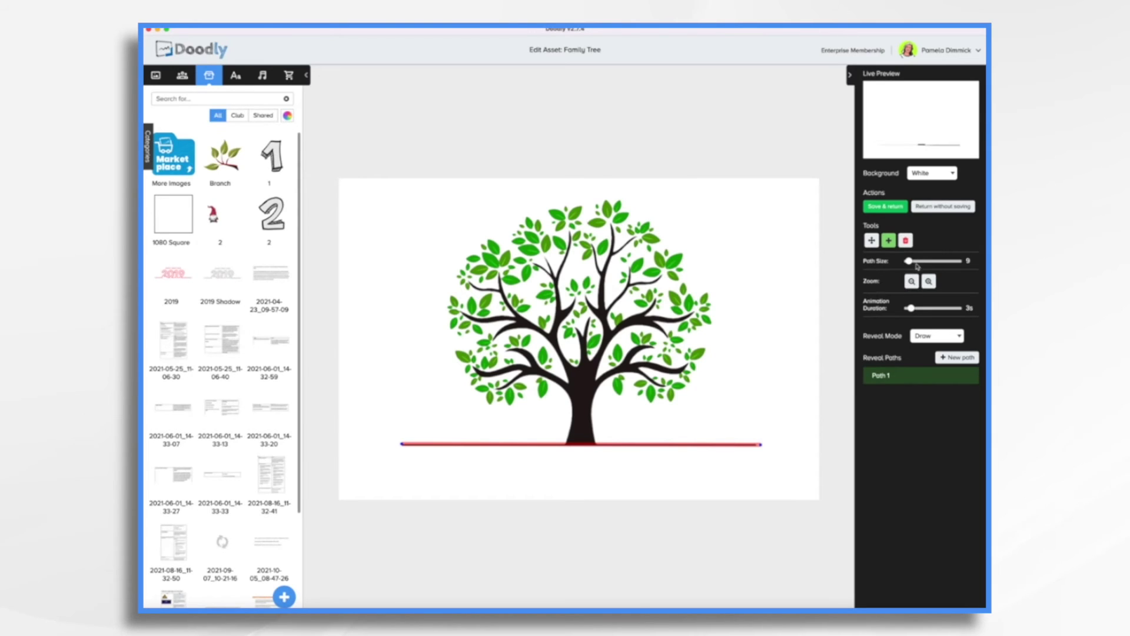
drag(911, 263, 908, 264)
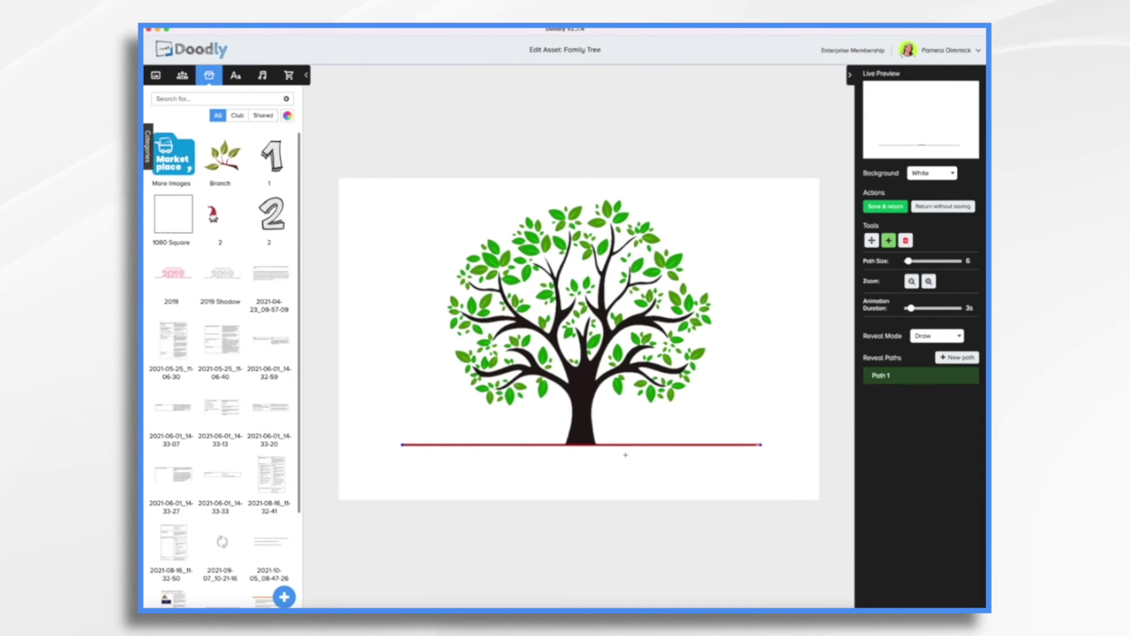
Add a wider second reveal path tracing up the trunk from its base
click(961, 358)
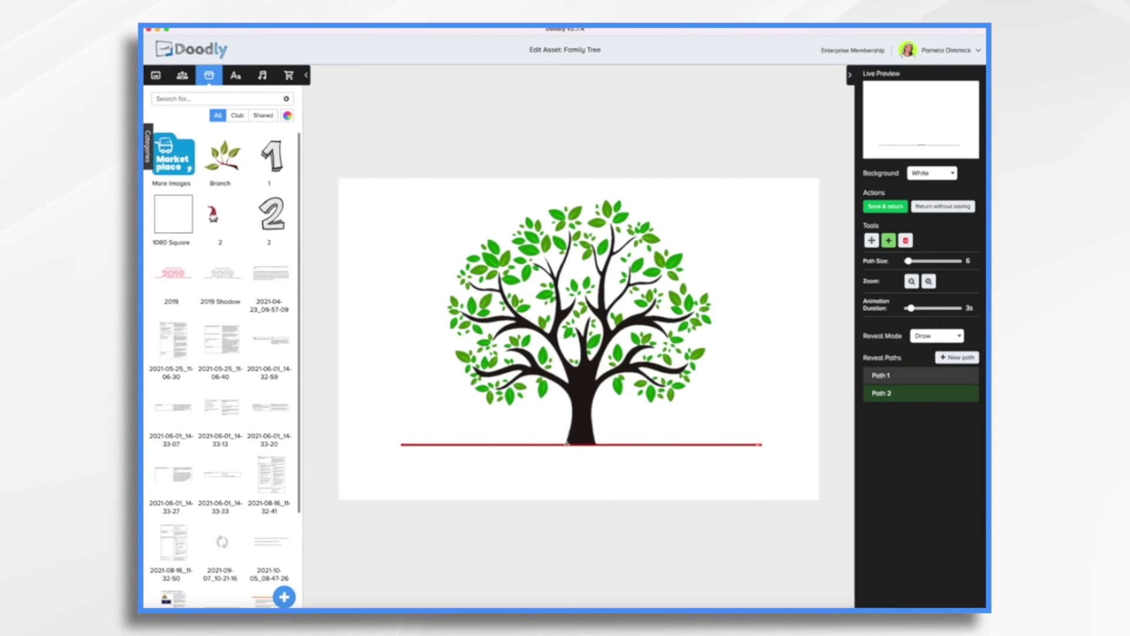
drag(566, 445, 573, 405)
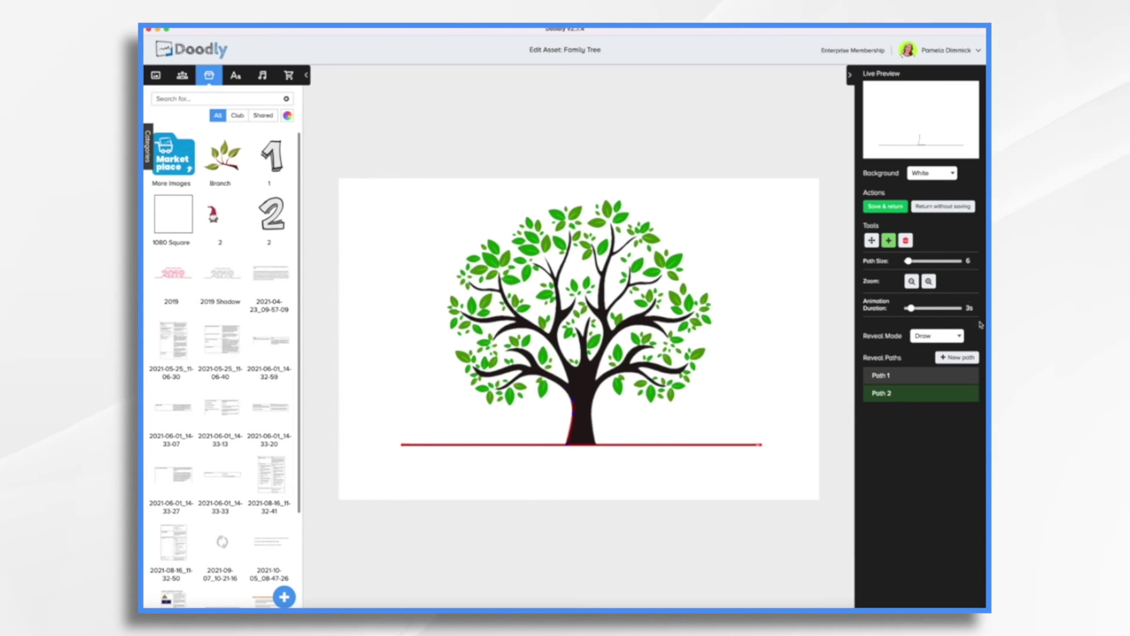
drag(909, 261, 913, 261)
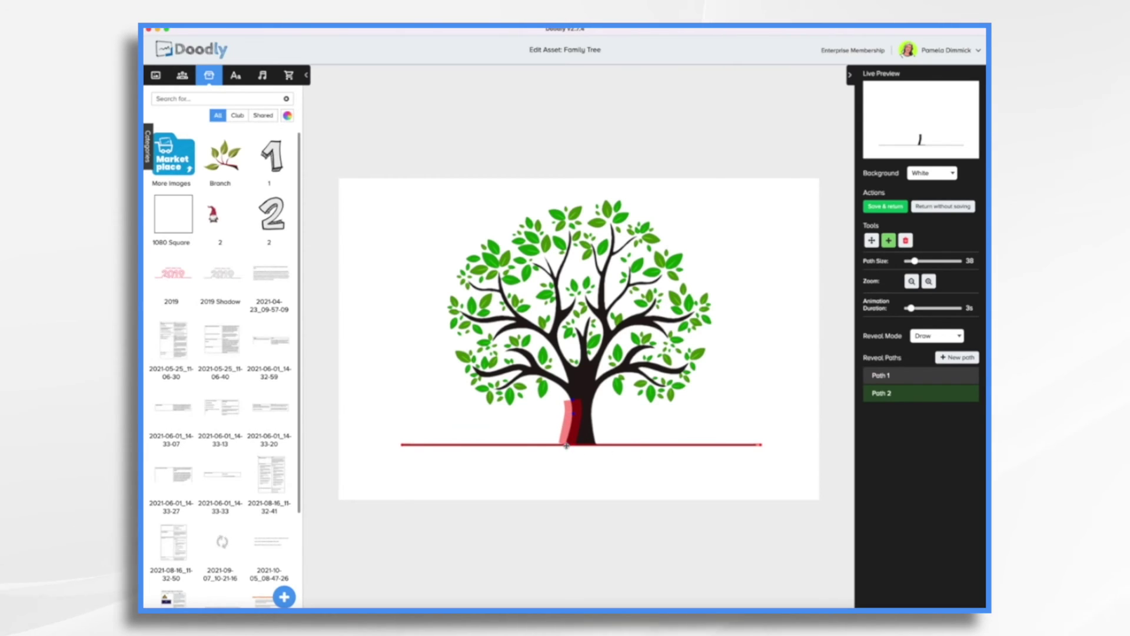
drag(569, 446, 577, 416)
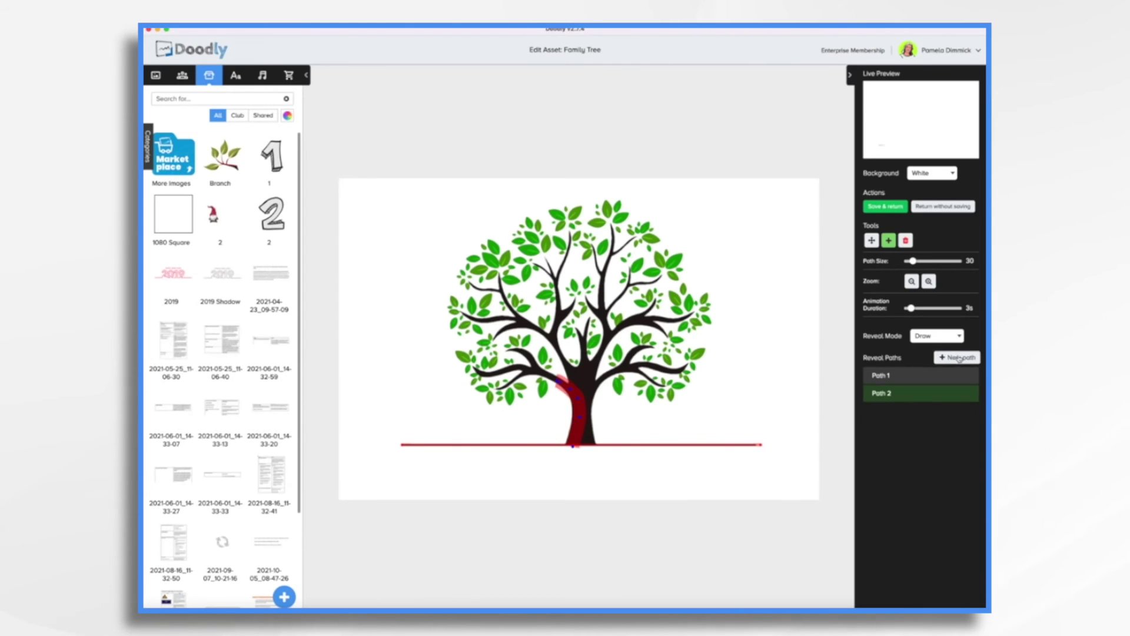
Add reveal paths over the left branches, right branch and canopy, then save and return
click(957, 358)
mouse_move(517, 352)
mouse_down()
mouse_move(474, 369)
mouse_move(592, 396)
mouse_move(595, 442)
mouse_up()
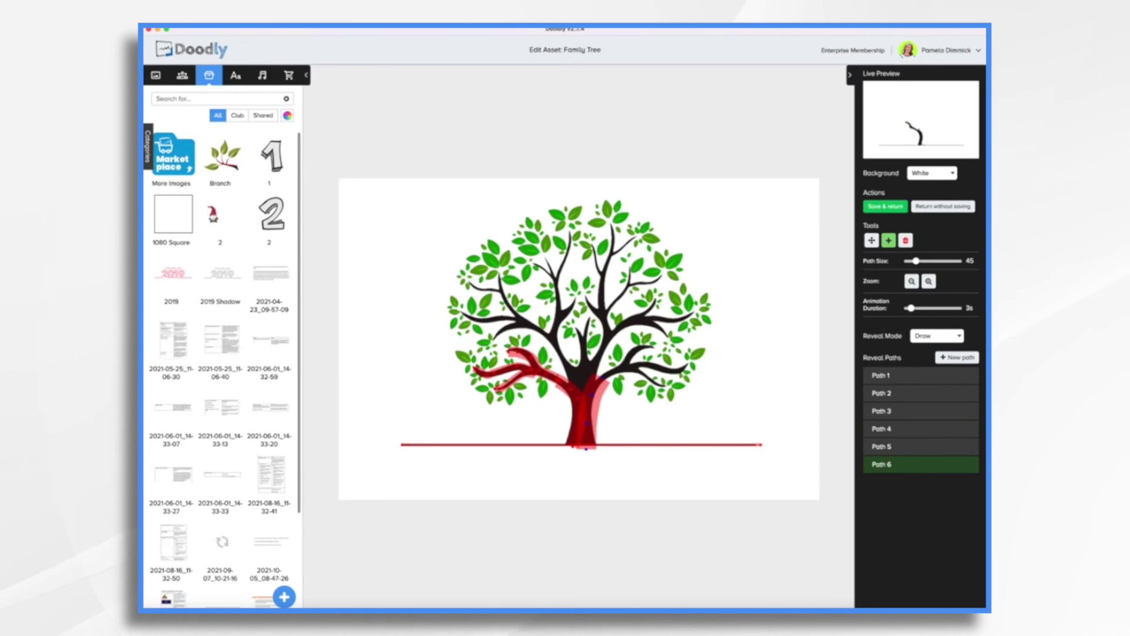
mouse_move(548, 403)
mouse_down()
mouse_move(510, 341)
mouse_move(453, 353)
mouse_move(494, 359)
mouse_up()
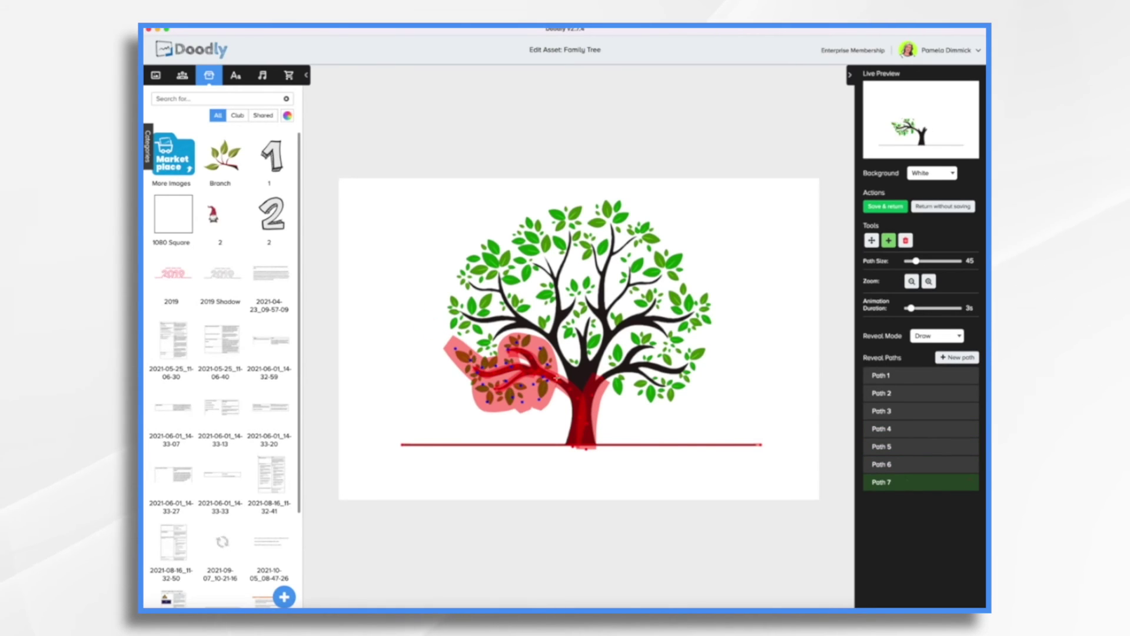
click(957, 357)
mouse_move(606, 377)
mouse_down()
mouse_move(652, 347)
mouse_move(686, 367)
mouse_up()
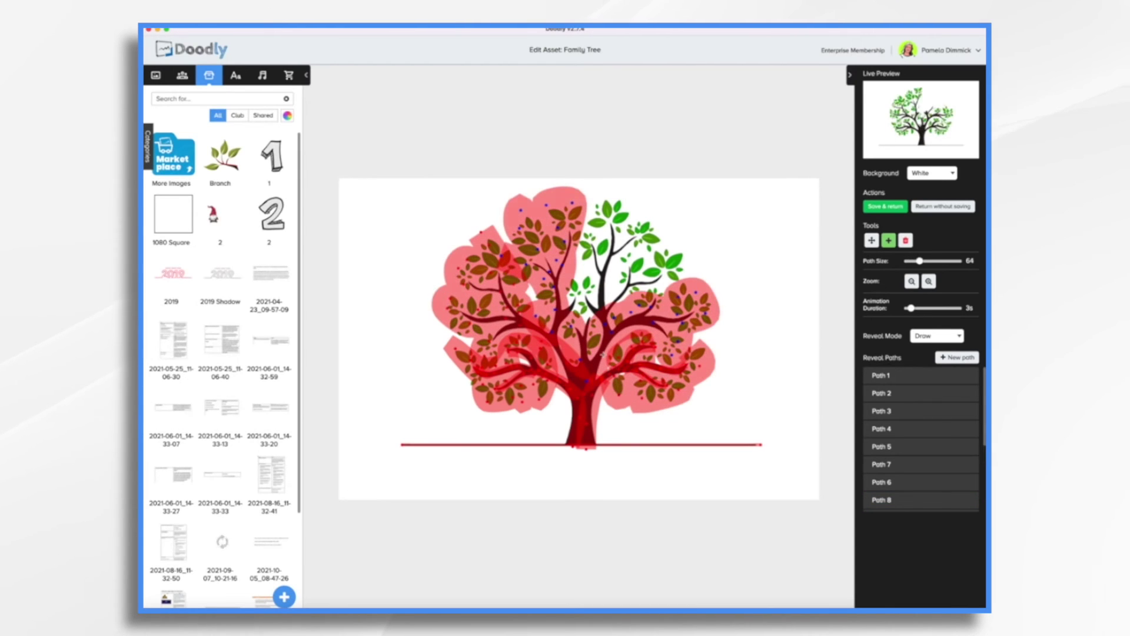
mouse_move(586, 321)
mouse_down()
mouse_move(595, 304)
mouse_move(671, 265)
mouse_move(601, 289)
mouse_move(591, 235)
mouse_move(633, 200)
mouse_up()
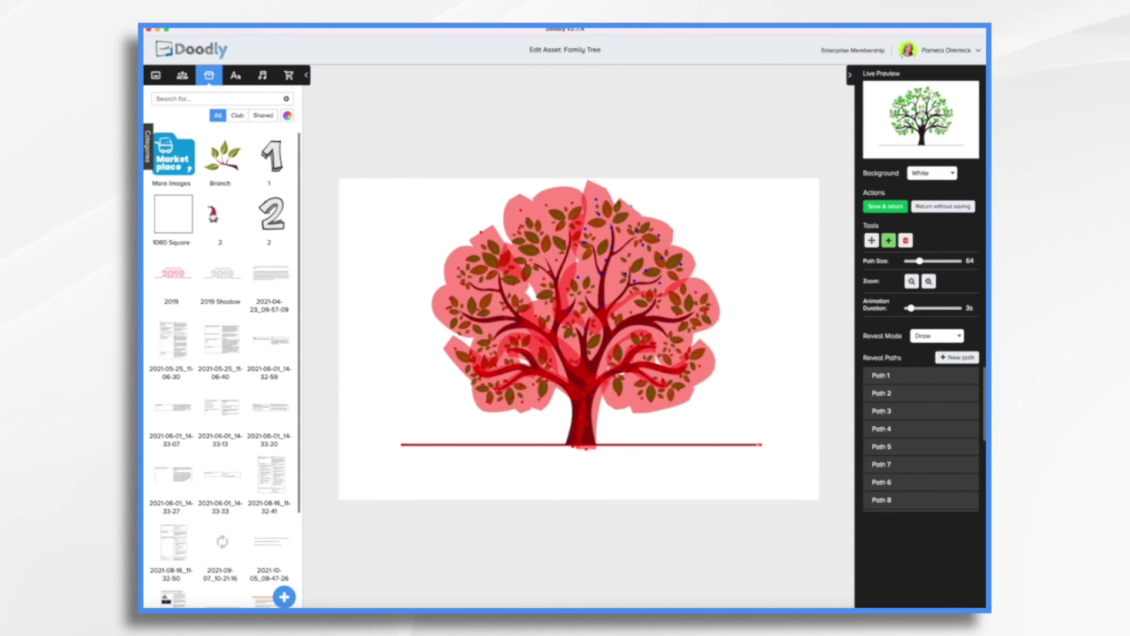
click(771, 516)
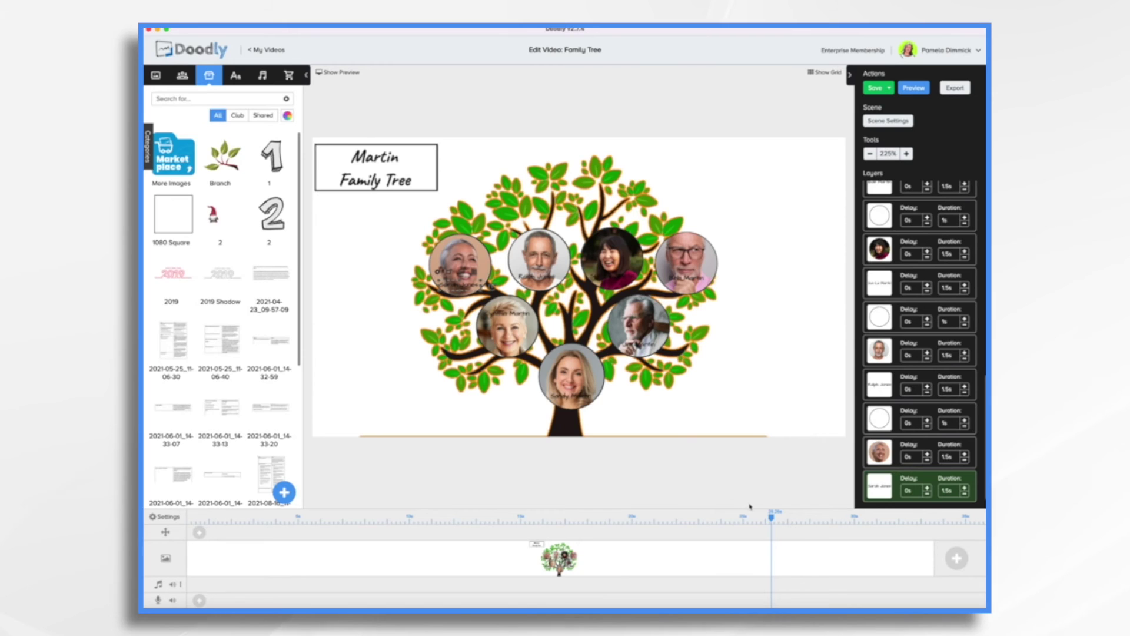
Select the right-middle photo's circle layer and raise its Delay to 10s
click(586, 382)
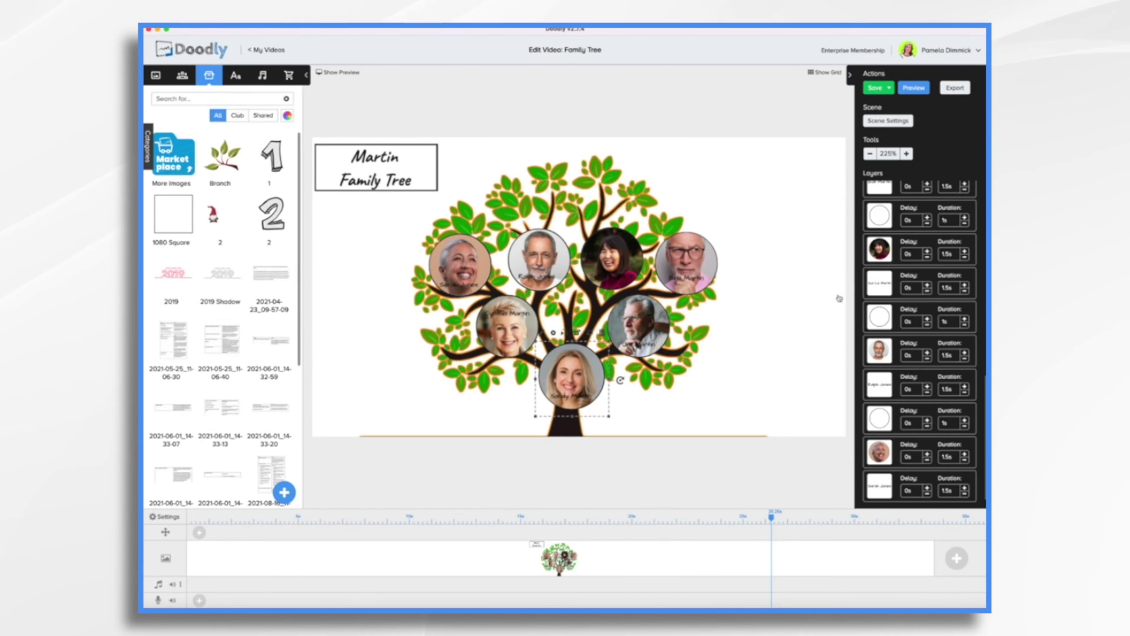
scroll(909, 274, up, 5)
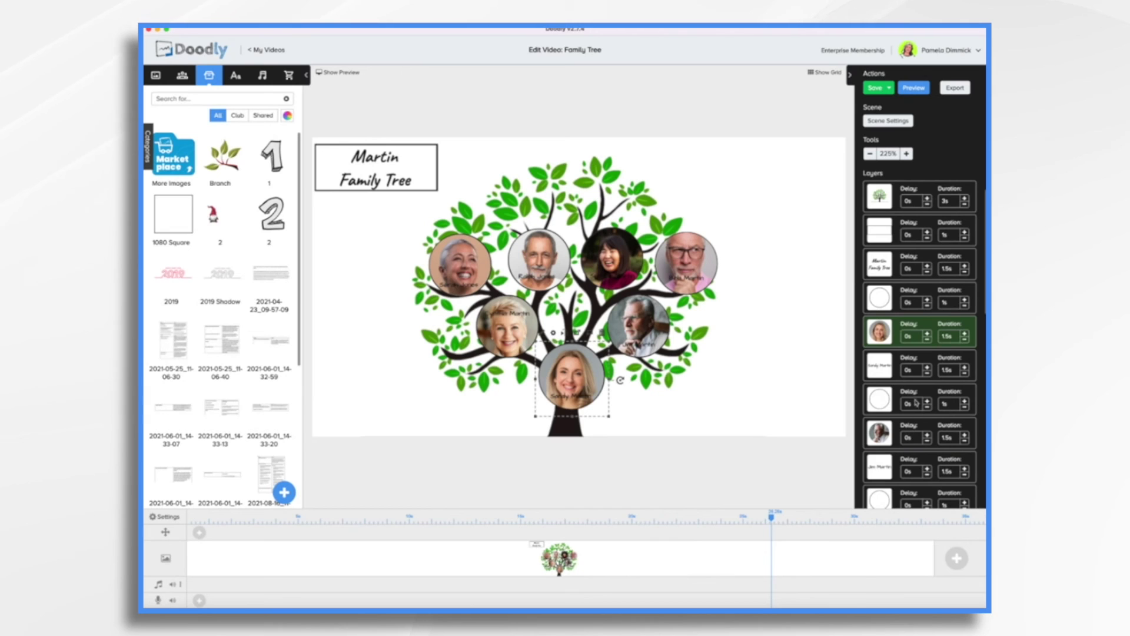
click(890, 404)
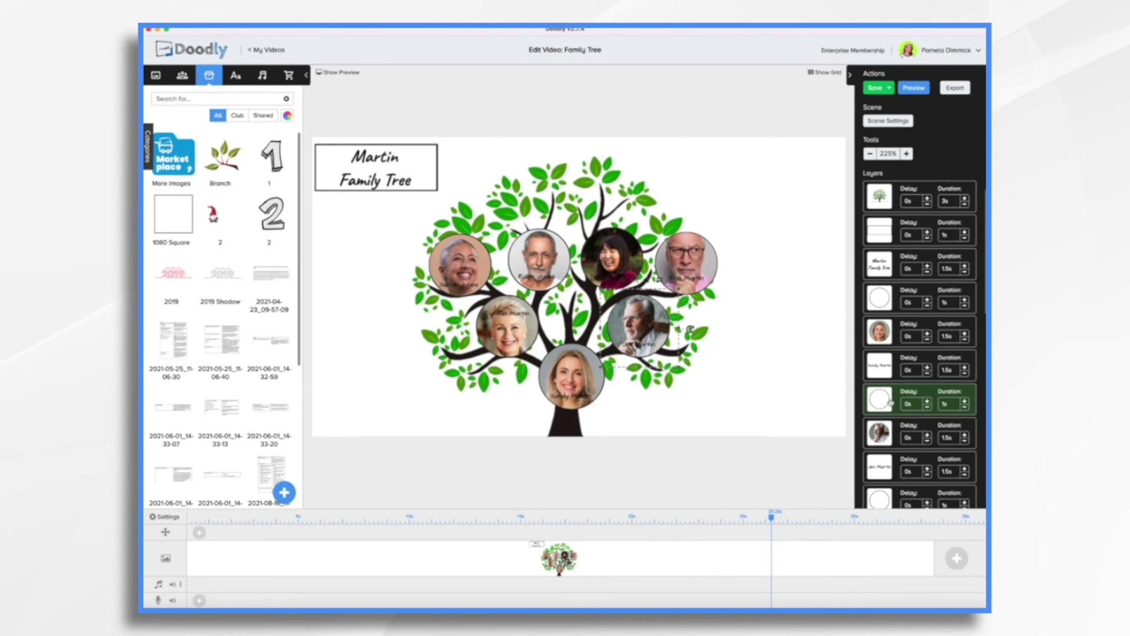
click(928, 401)
click(928, 402)
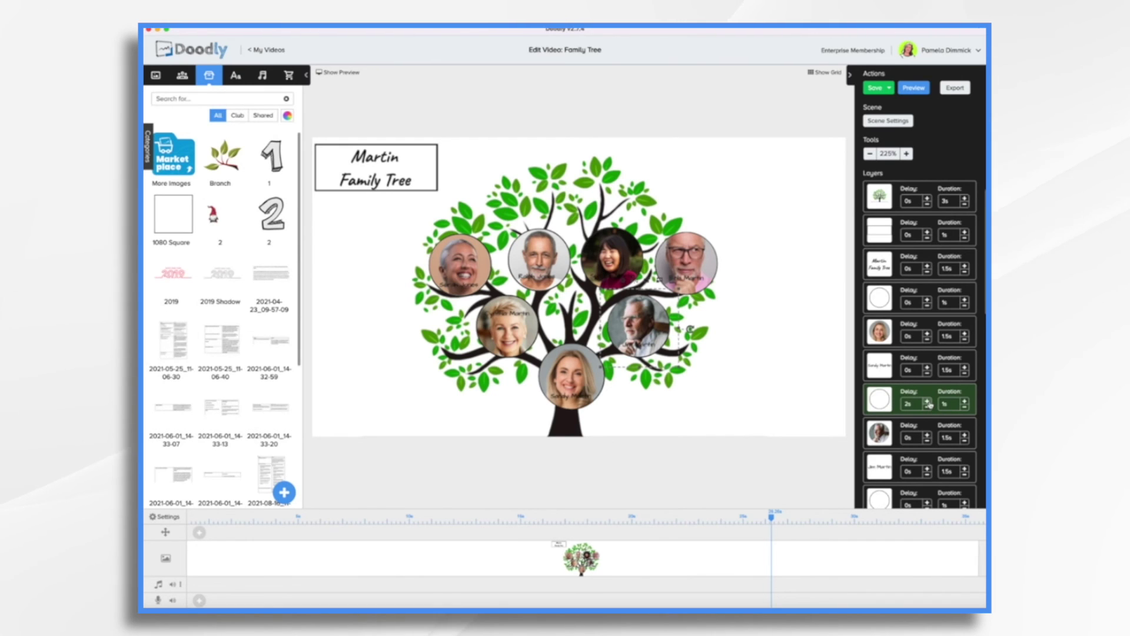
click(927, 402)
click(927, 403)
click(928, 403)
click(928, 402)
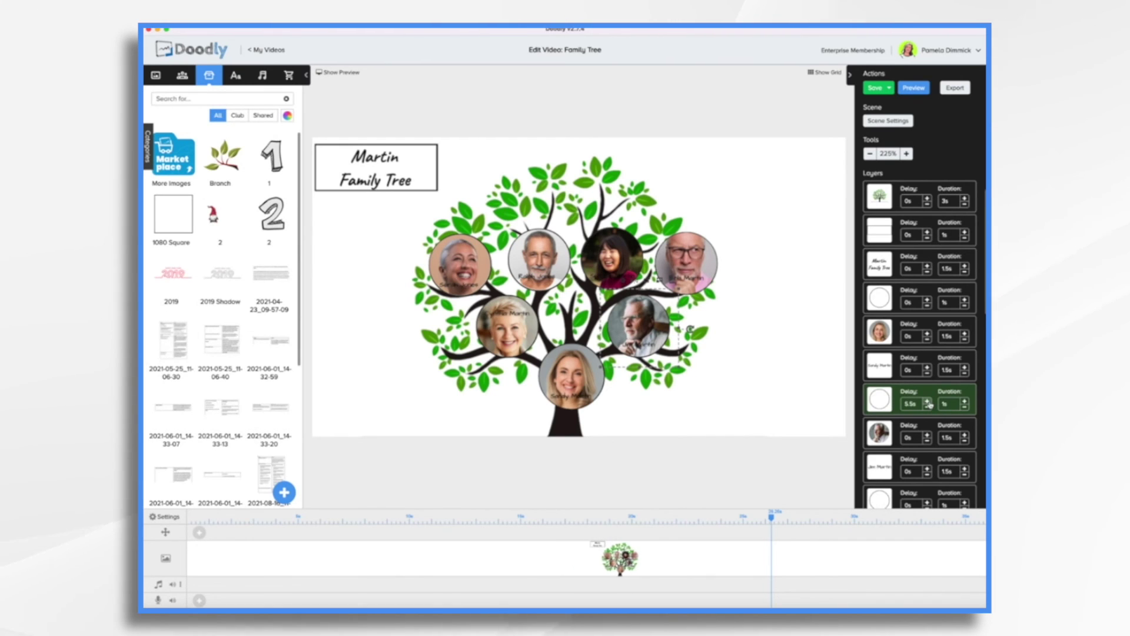
click(927, 403)
click(927, 403)
click(928, 402)
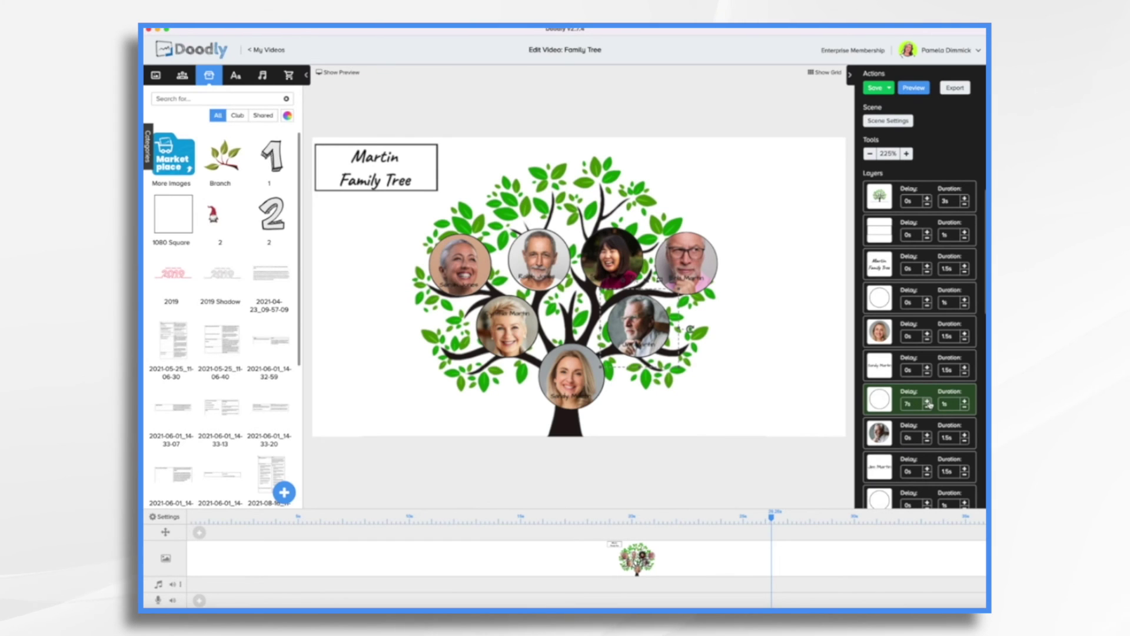
click(927, 403)
click(928, 403)
click(927, 403)
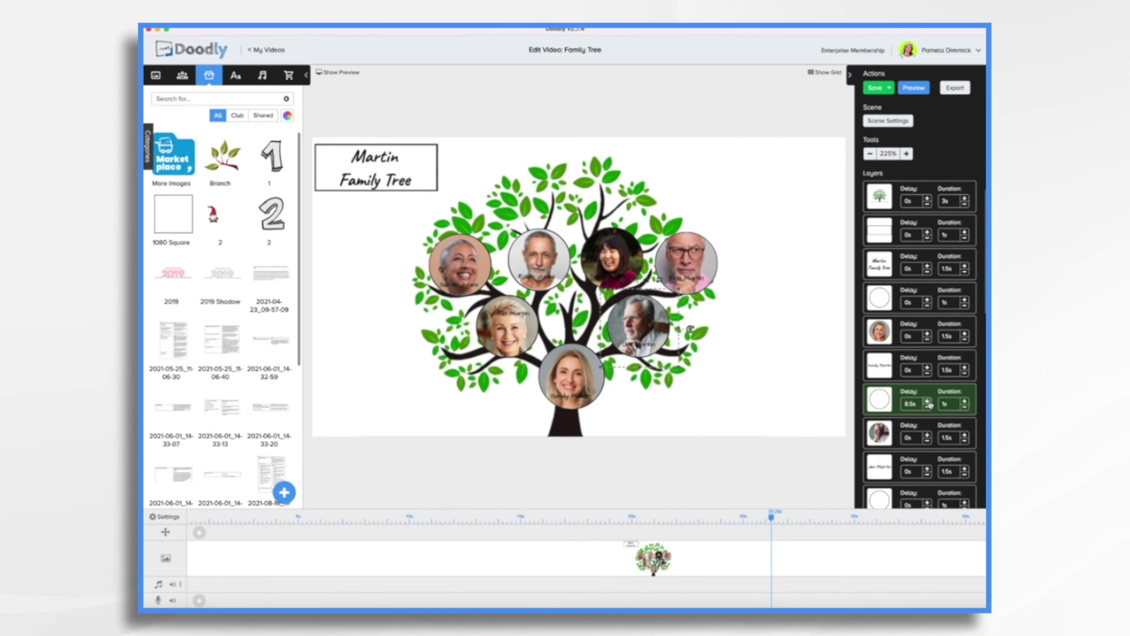
click(928, 402)
click(927, 402)
click(928, 402)
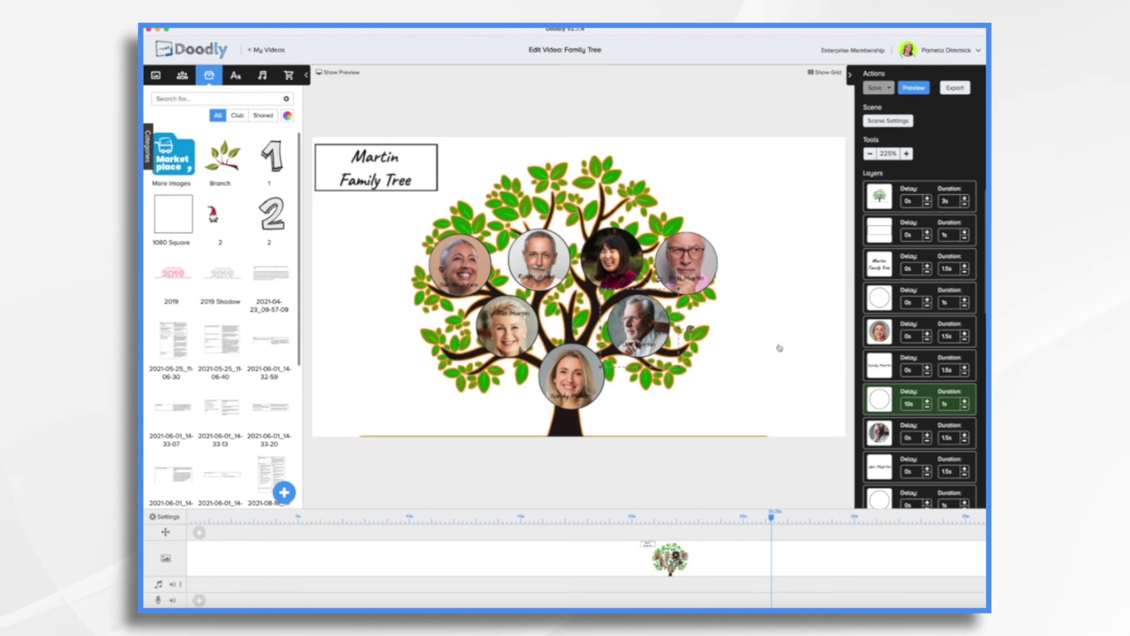
scroll(929, 481, down, 3)
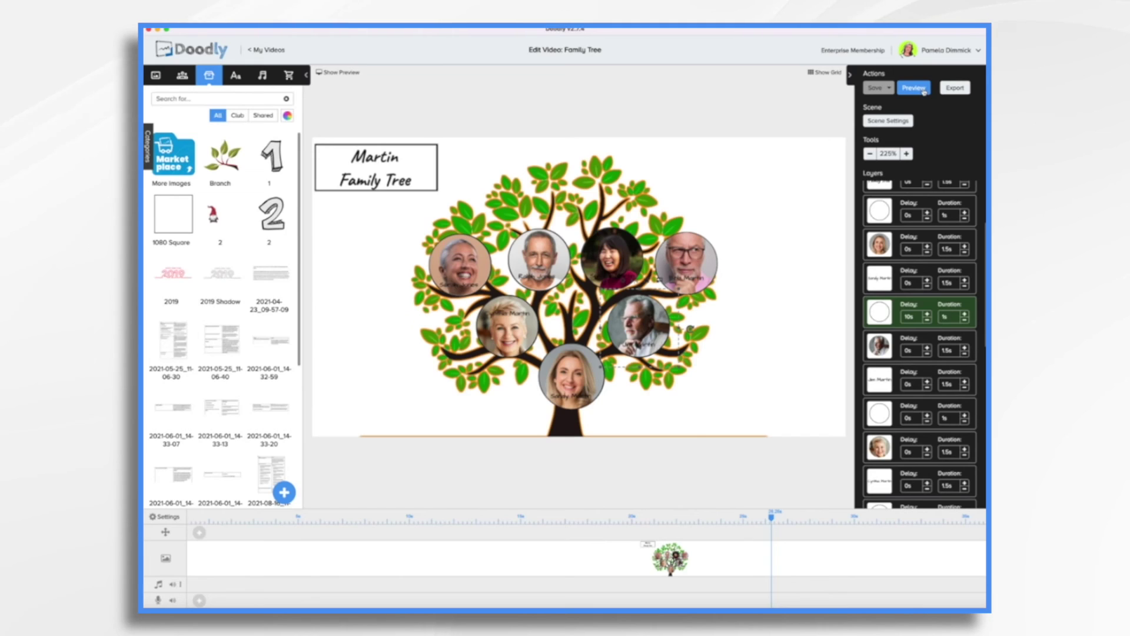
Preview the scene to watch the hand draw the tree's branches and leaves
click(923, 88)
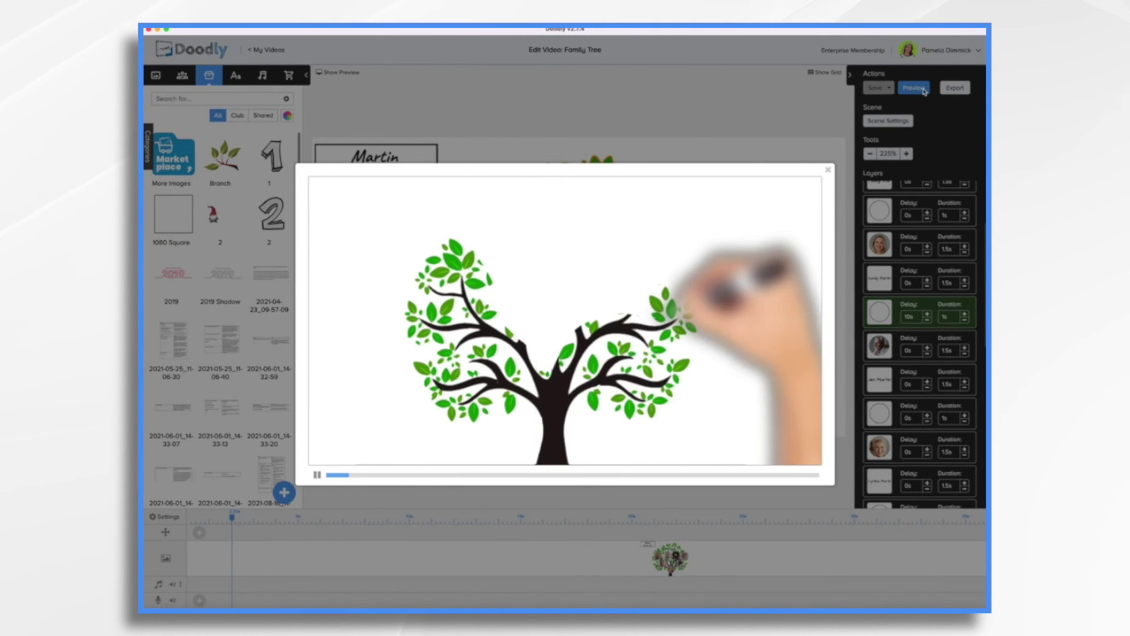